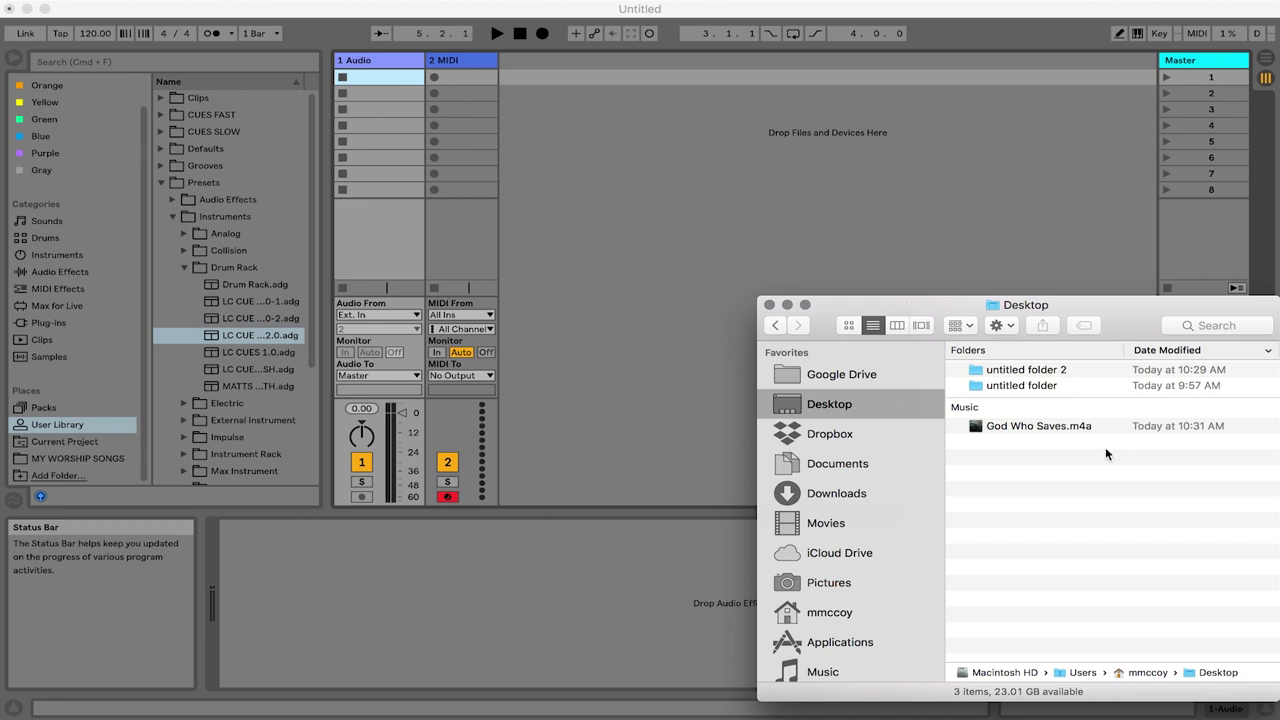
# Import God Who Saves.m4a from the Desktop into the first clip slot of the audio track and play it
pyautogui.moveTo(1031, 428); pyautogui.dragTo(393, 82)
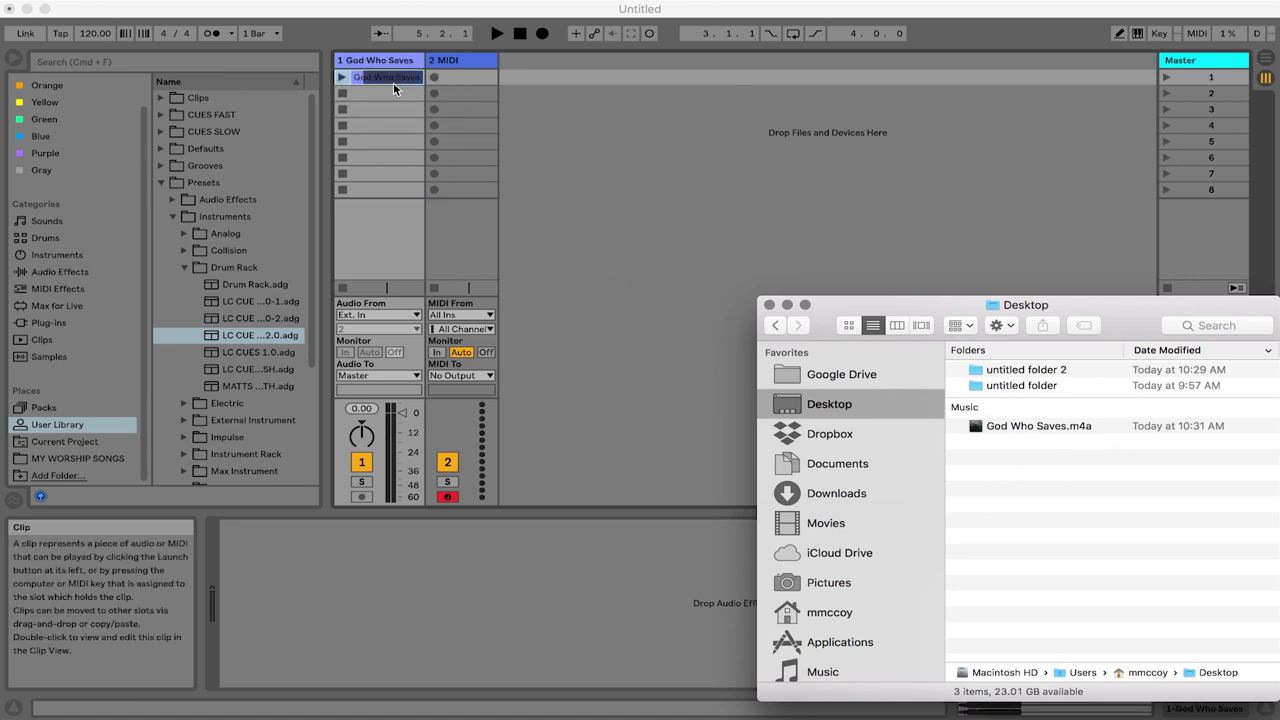
pyautogui.click(393, 88)
pyautogui.click(389, 82)
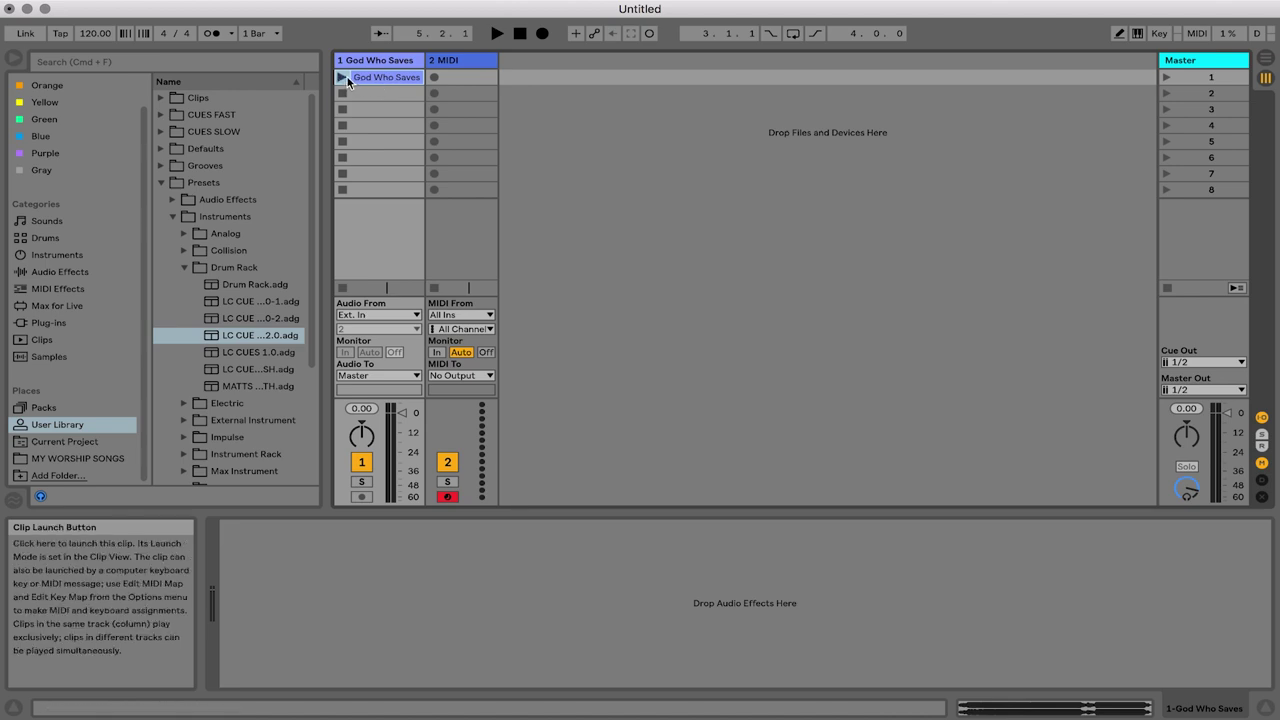
pyautogui.click(345, 77)
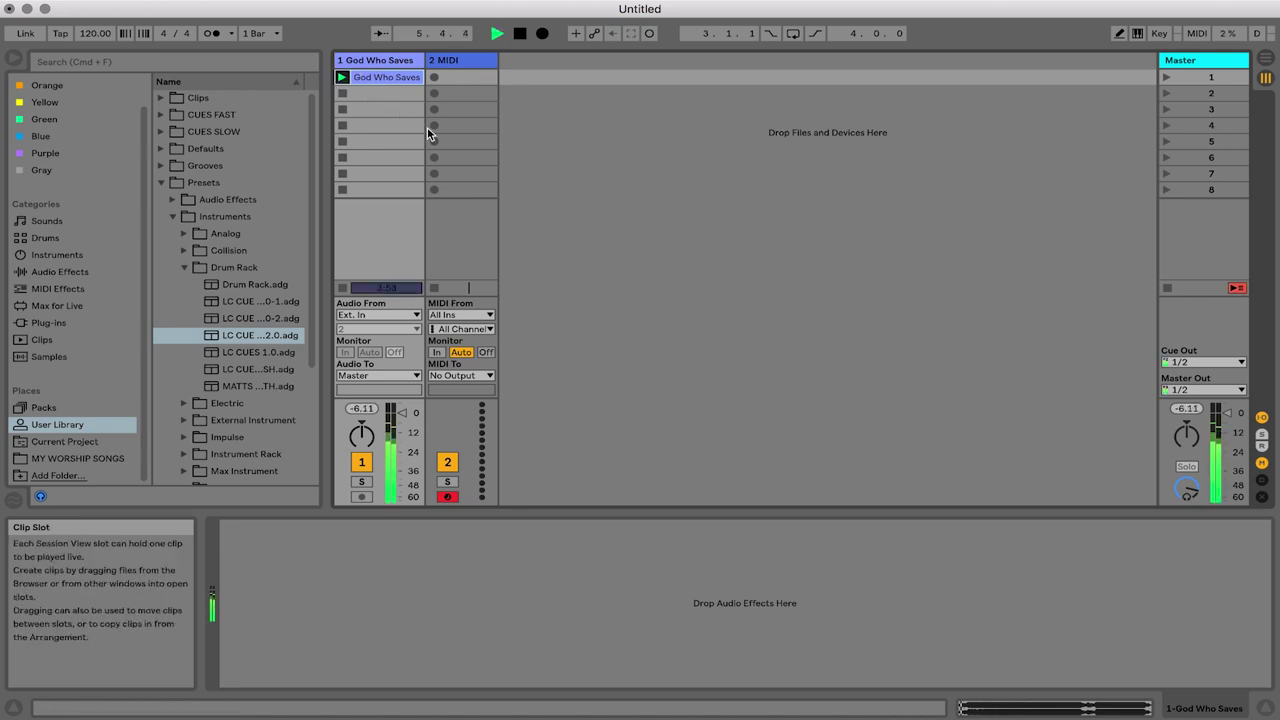
pyautogui.click(394, 110)
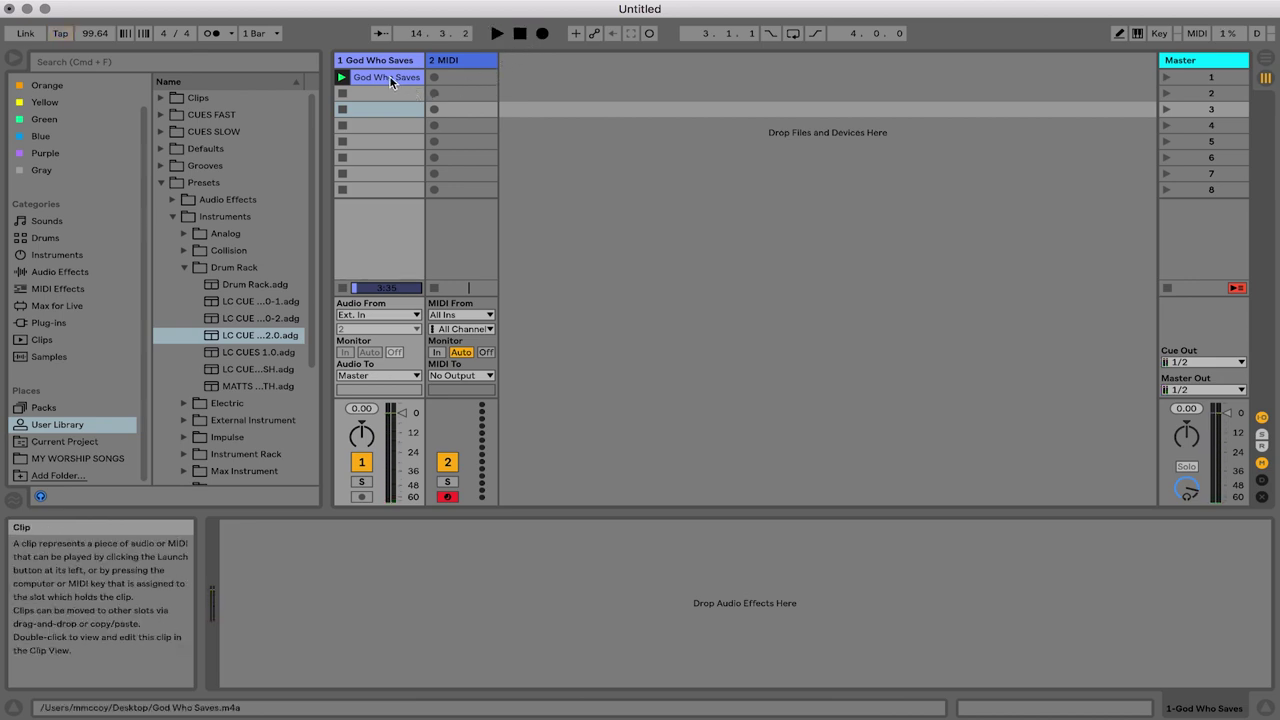
# Move the God Who Saves clip to the start of its track in the Arrangement and switch playback back to the Arrangement
pyautogui.moveTo(388, 77); pyautogui.dragTo(1253, 60)
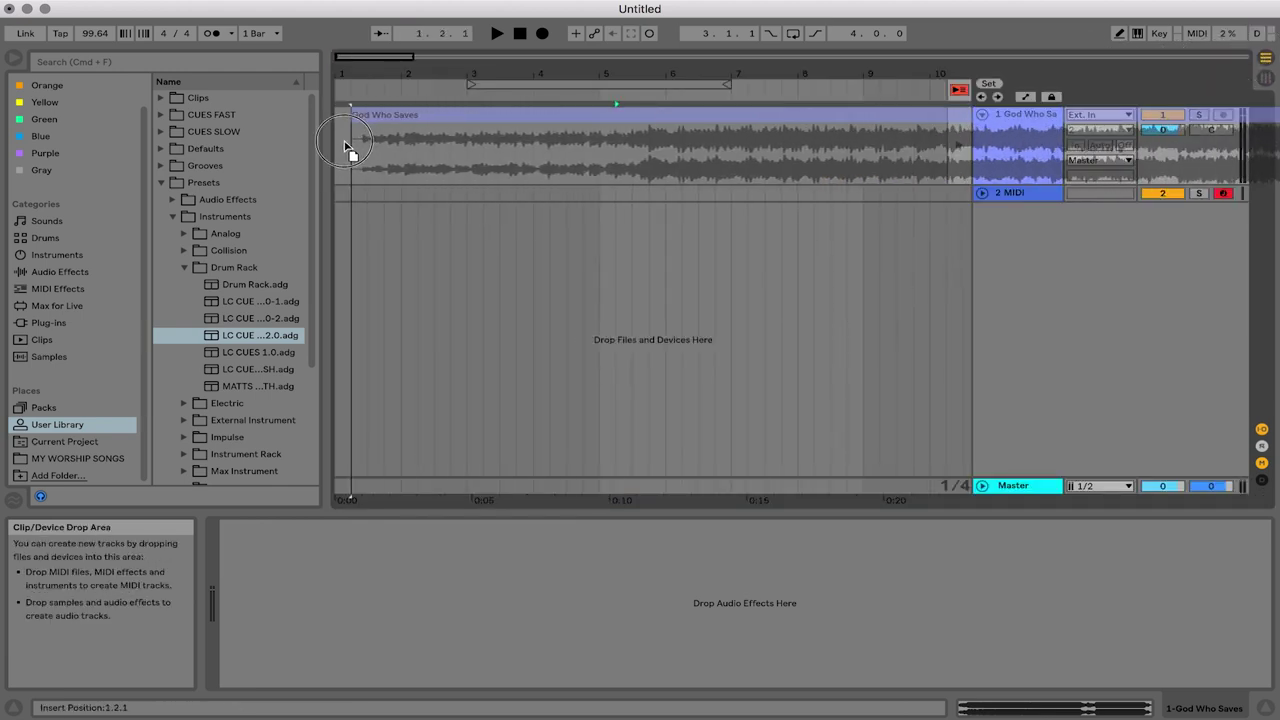
pyautogui.click(341, 145)
pyautogui.click(371, 214)
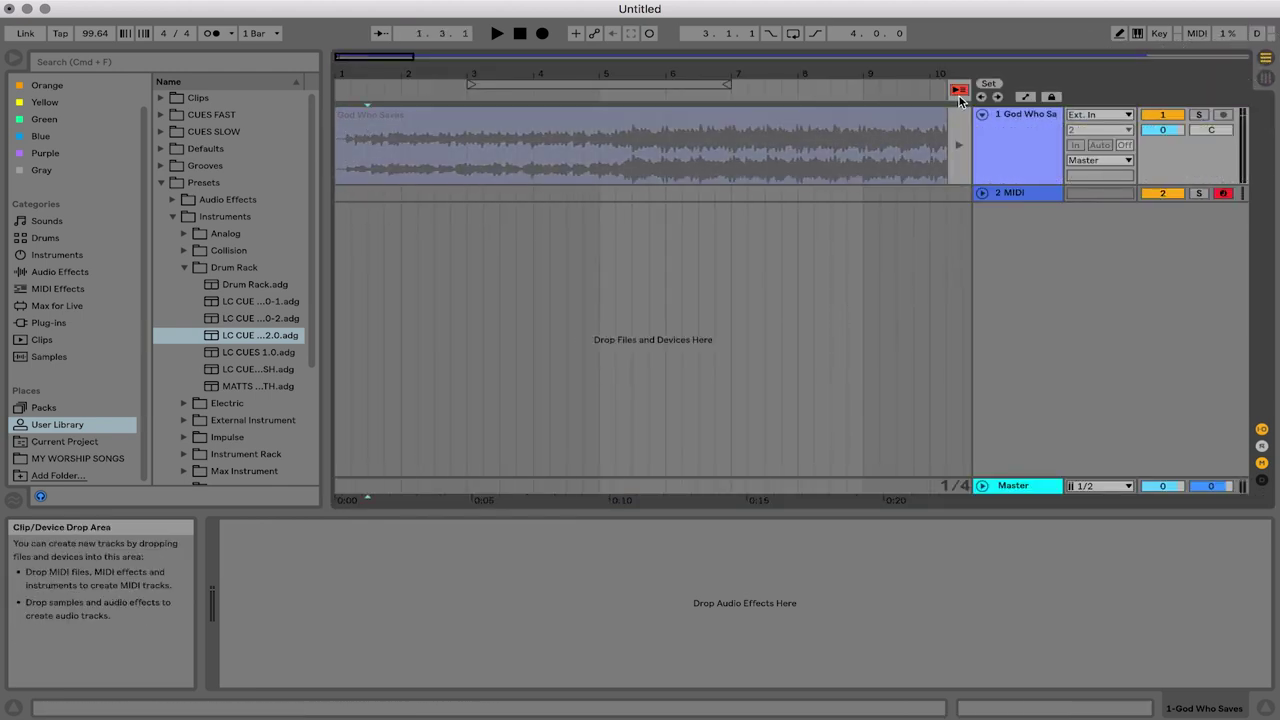
pyautogui.click(960, 91)
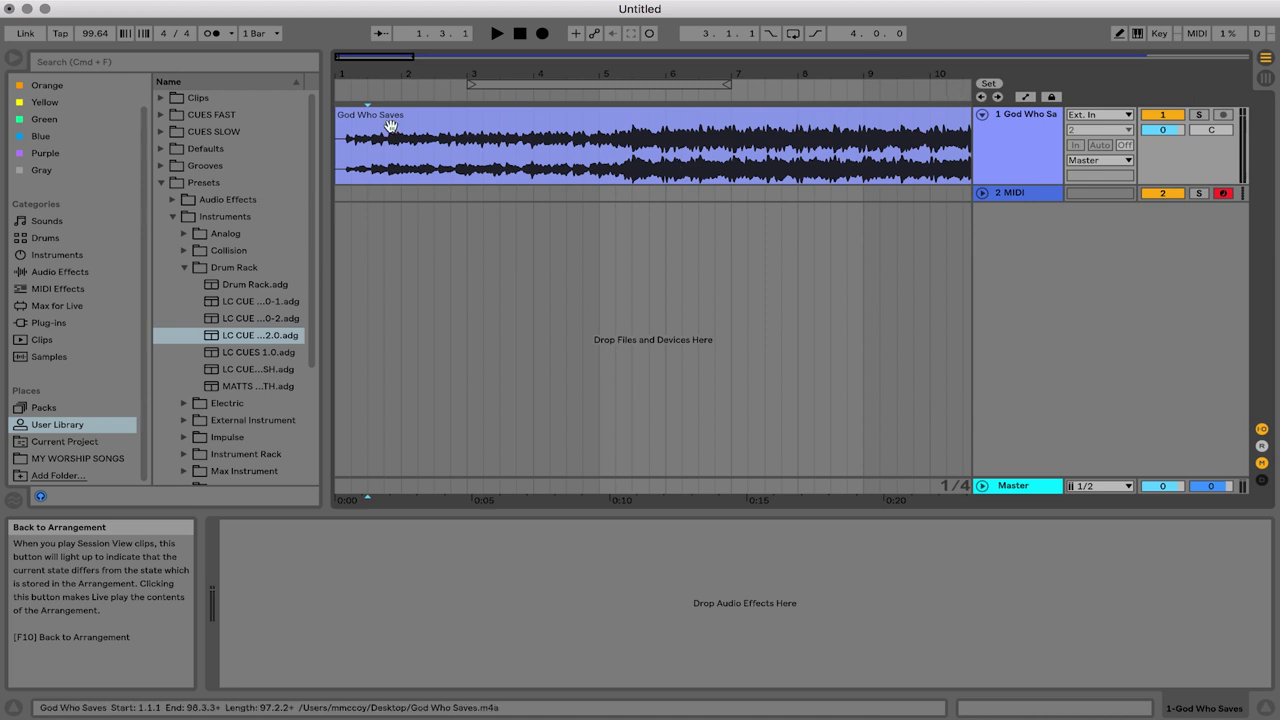
# Set the song tempo to 98 BPM
pyautogui.moveTo(354, 78); pyautogui.dragTo(354, 150)
pyautogui.click(418, 245)
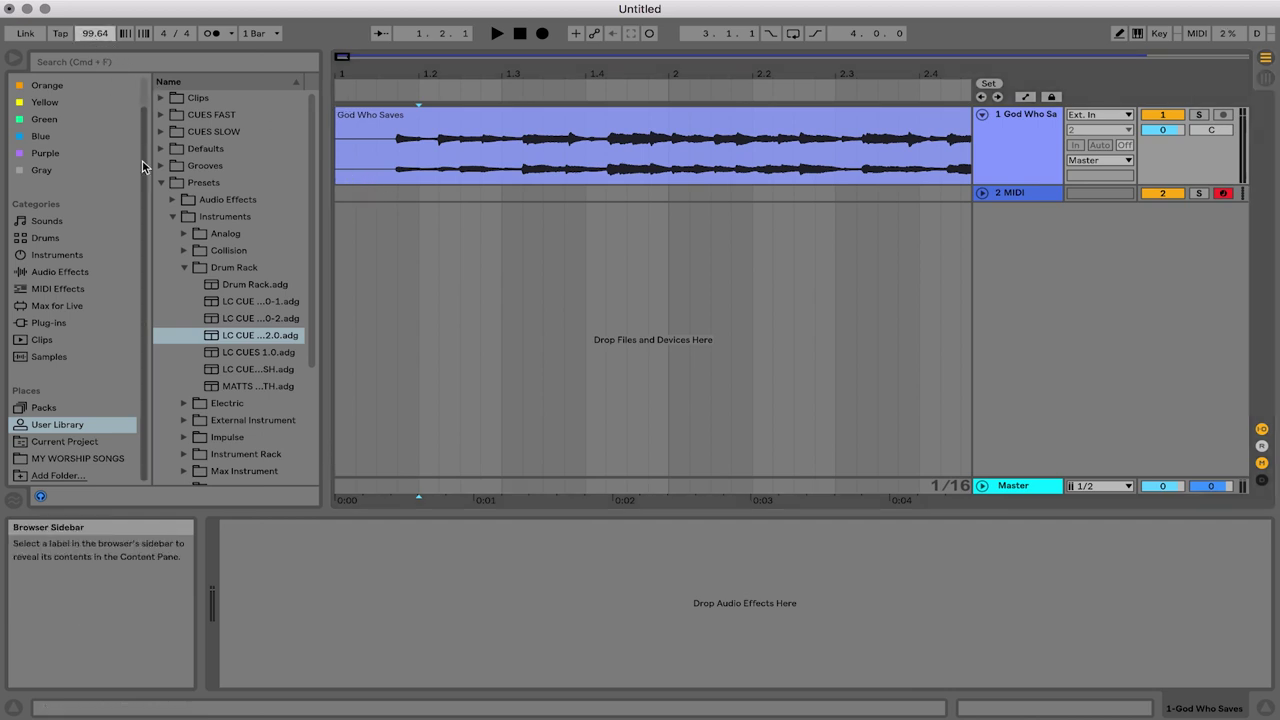
pyautogui.write('98')
pyautogui.press('Return')
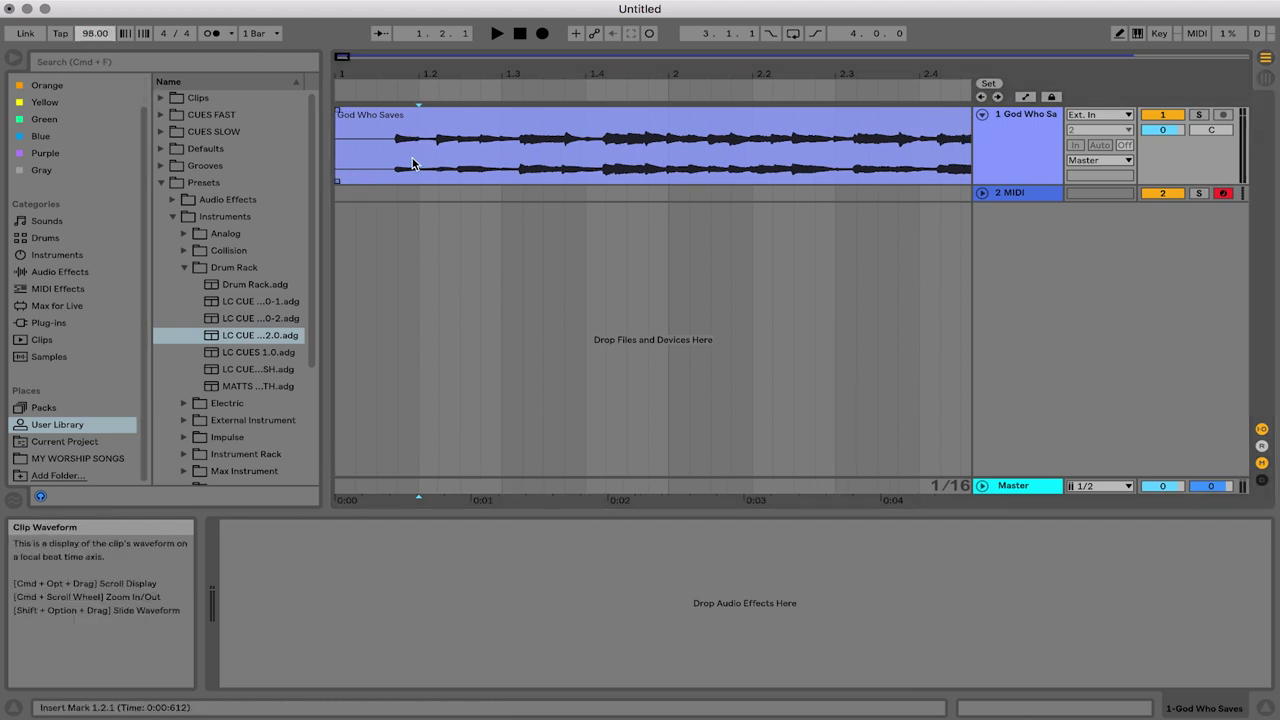
# Trim the silence from the start of the God Who Saves clip and move the clip to 1.1.1
pyautogui.moveTo(341, 127); pyautogui.dragTo(392, 117)
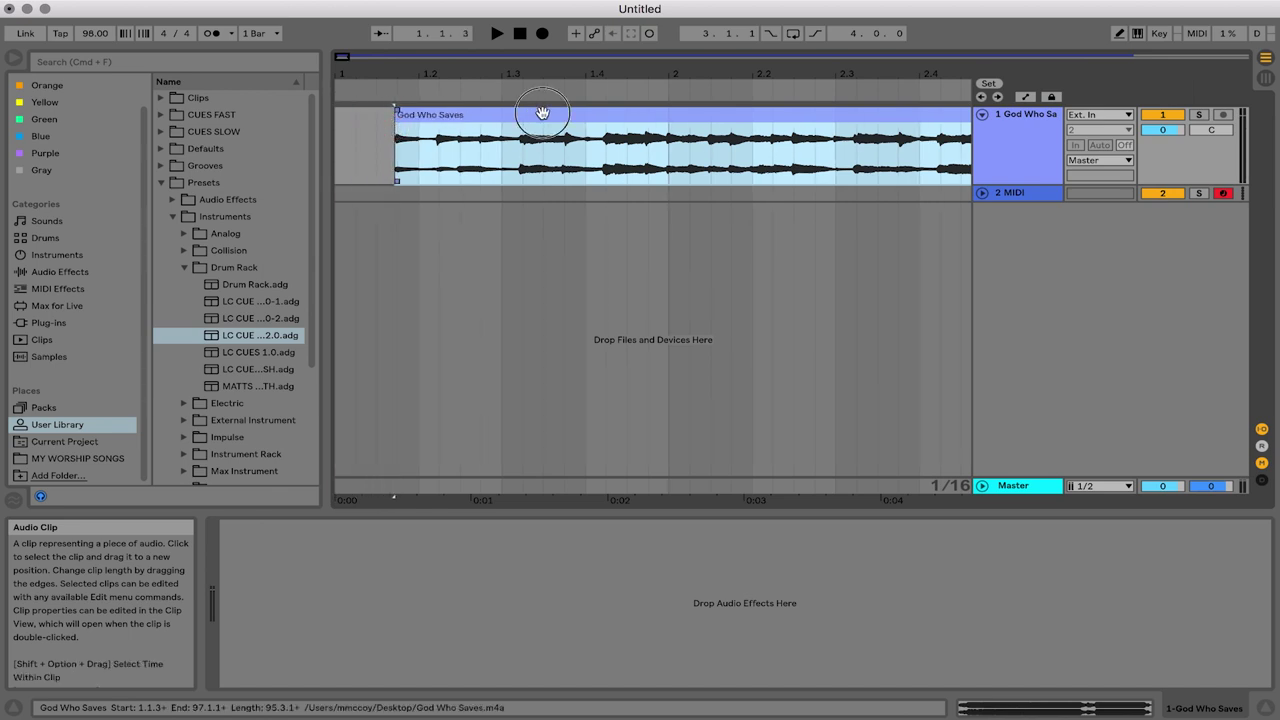
pyautogui.moveTo(543, 114); pyautogui.dragTo(477, 116)
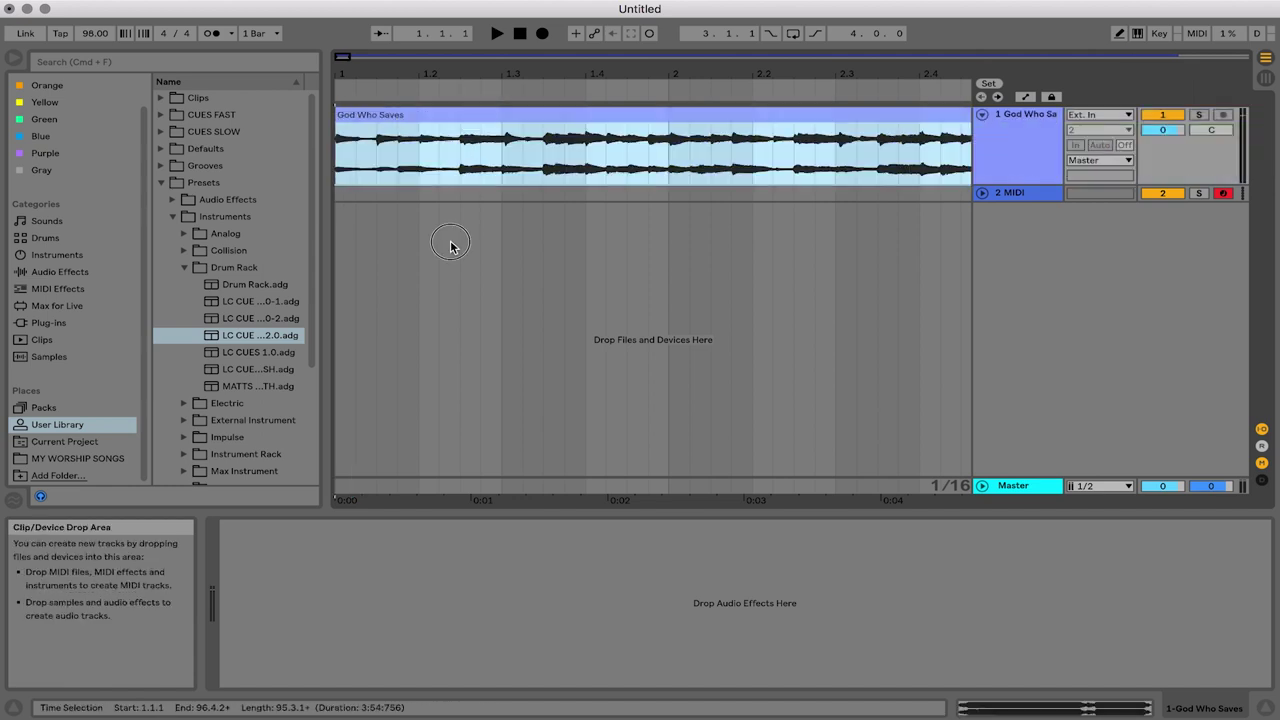
# Turn on the metronome, check the song's timing at several points during playback, and lower the song track's volume to -7.0 dB
pyautogui.click(211, 33)
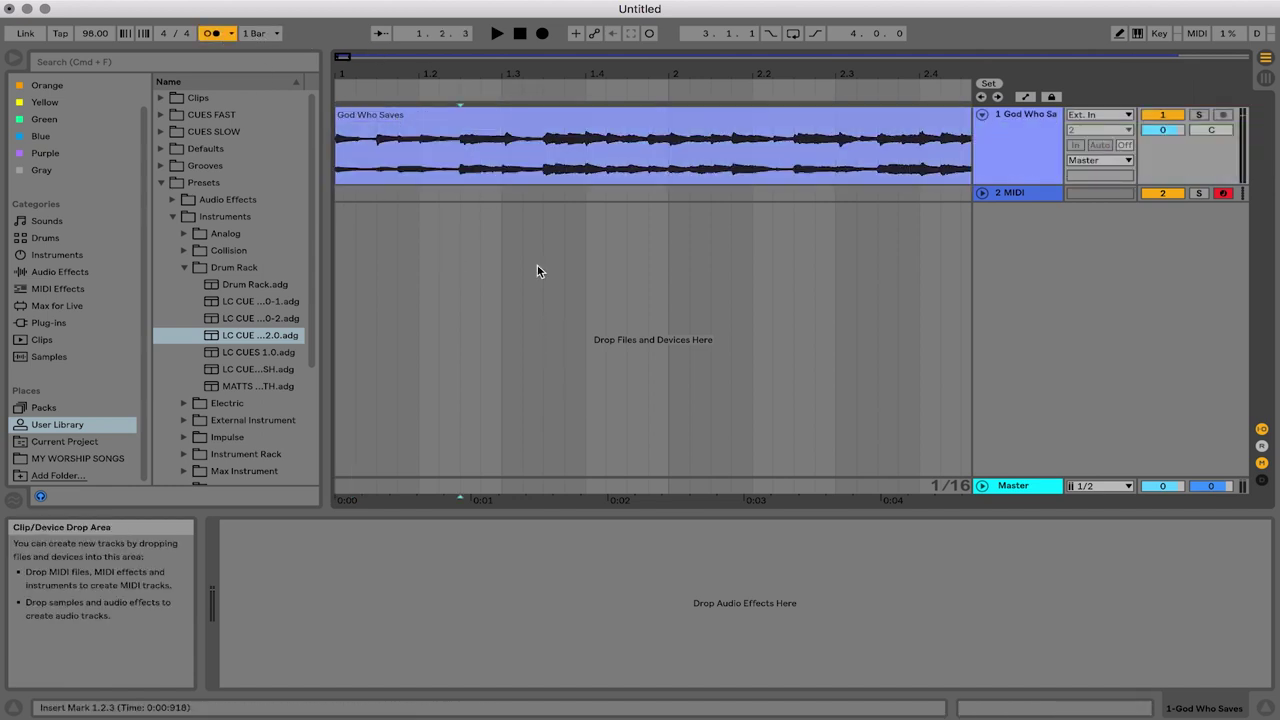
pyautogui.press('space')
pyautogui.moveTo(568, 76); pyautogui.dragTo(568, 27)
pyautogui.moveTo(826, 77); pyautogui.dragTo(529, 77)
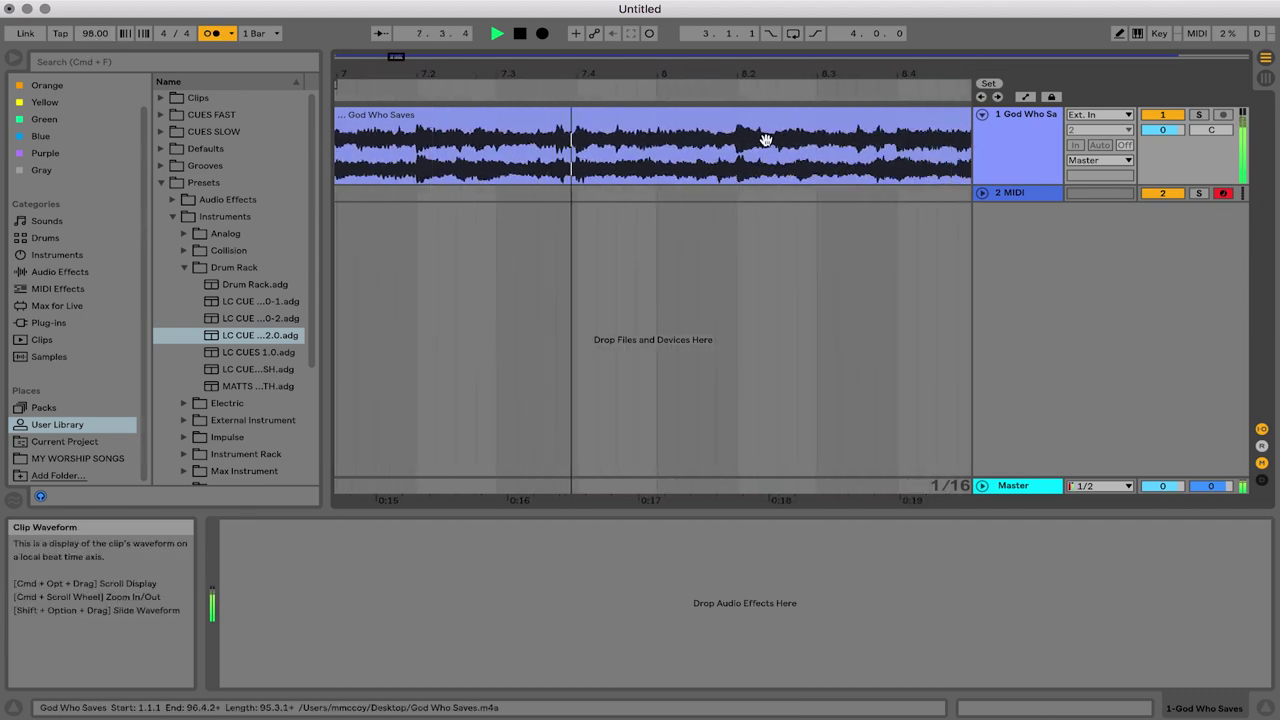
pyautogui.moveTo(742, 75); pyautogui.dragTo(471, 14)
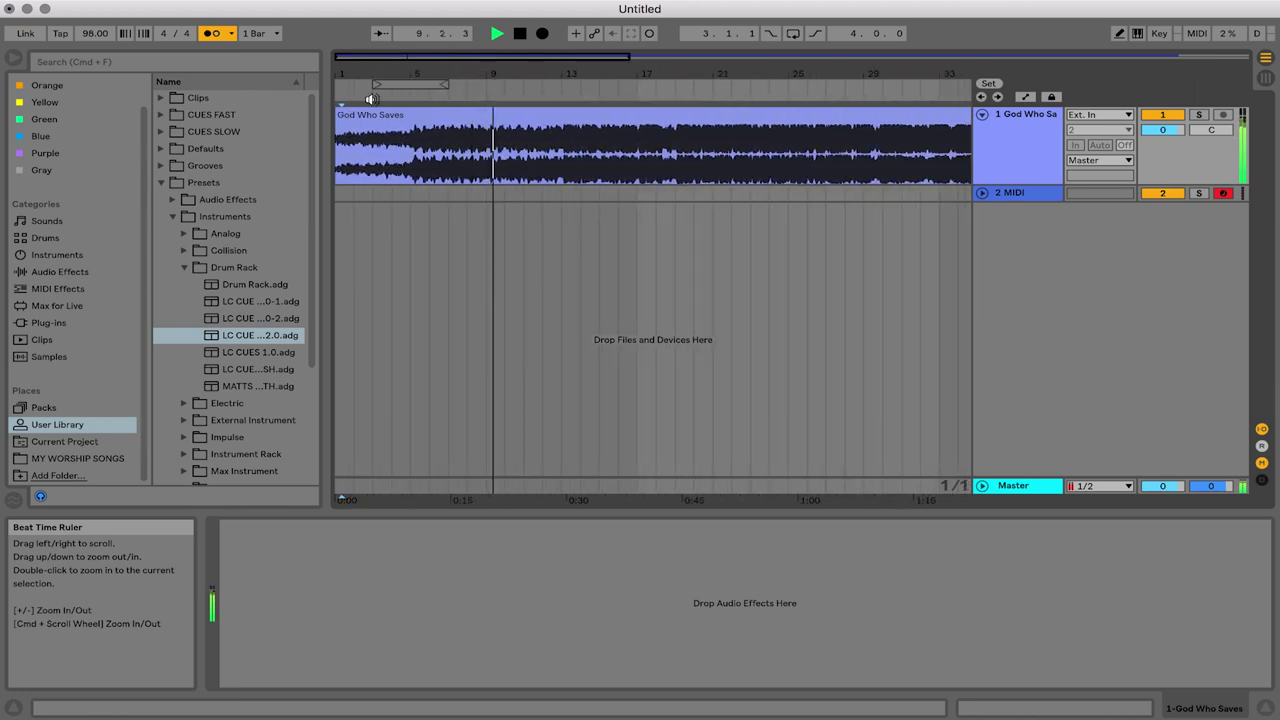
pyautogui.click(738, 97)
pyautogui.moveTo(776, 78); pyautogui.dragTo(525, 78)
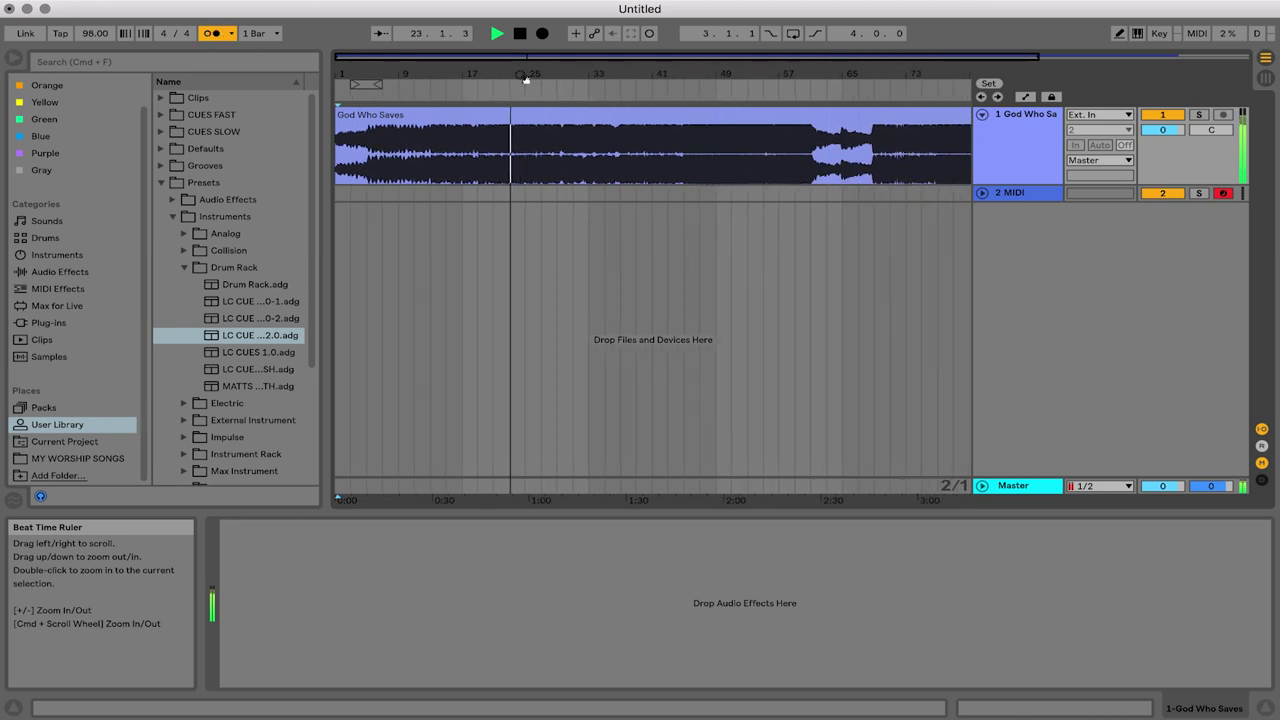
pyautogui.click(740, 95)
pyautogui.moveTo(743, 76); pyautogui.dragTo(743, 90)
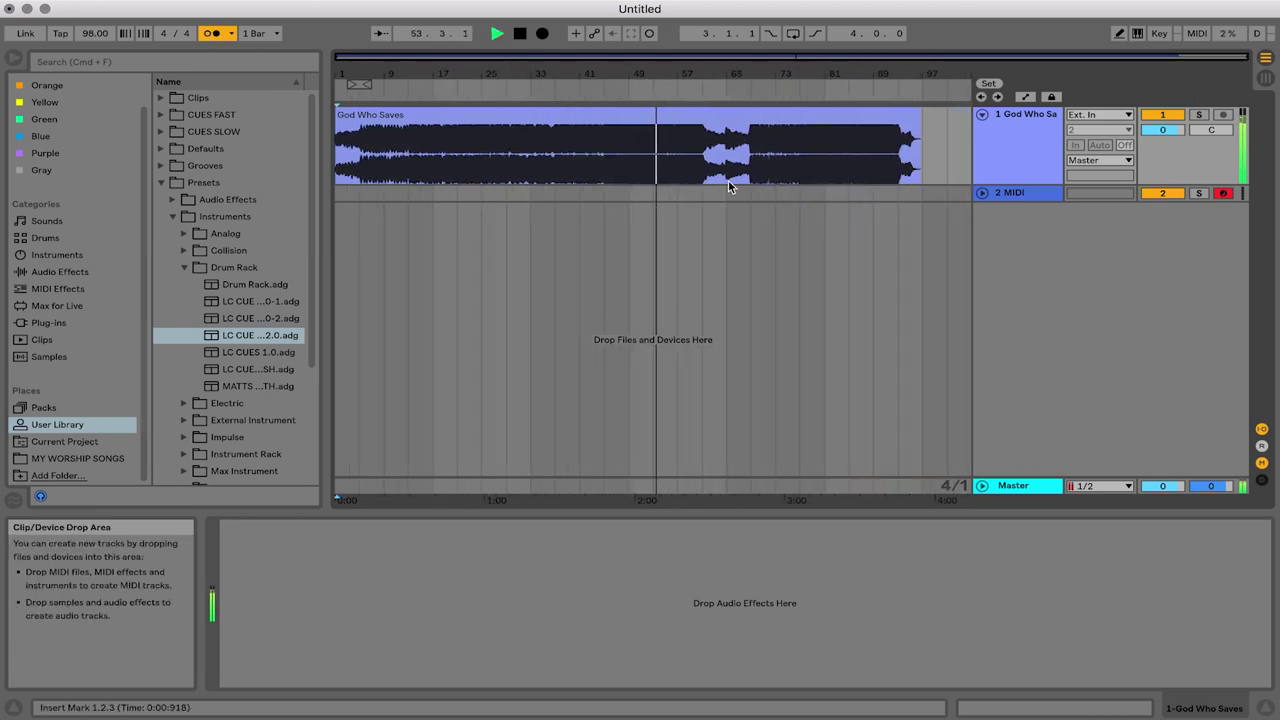
pyautogui.moveTo(1162, 130); pyautogui.dragTo(1162, 140)
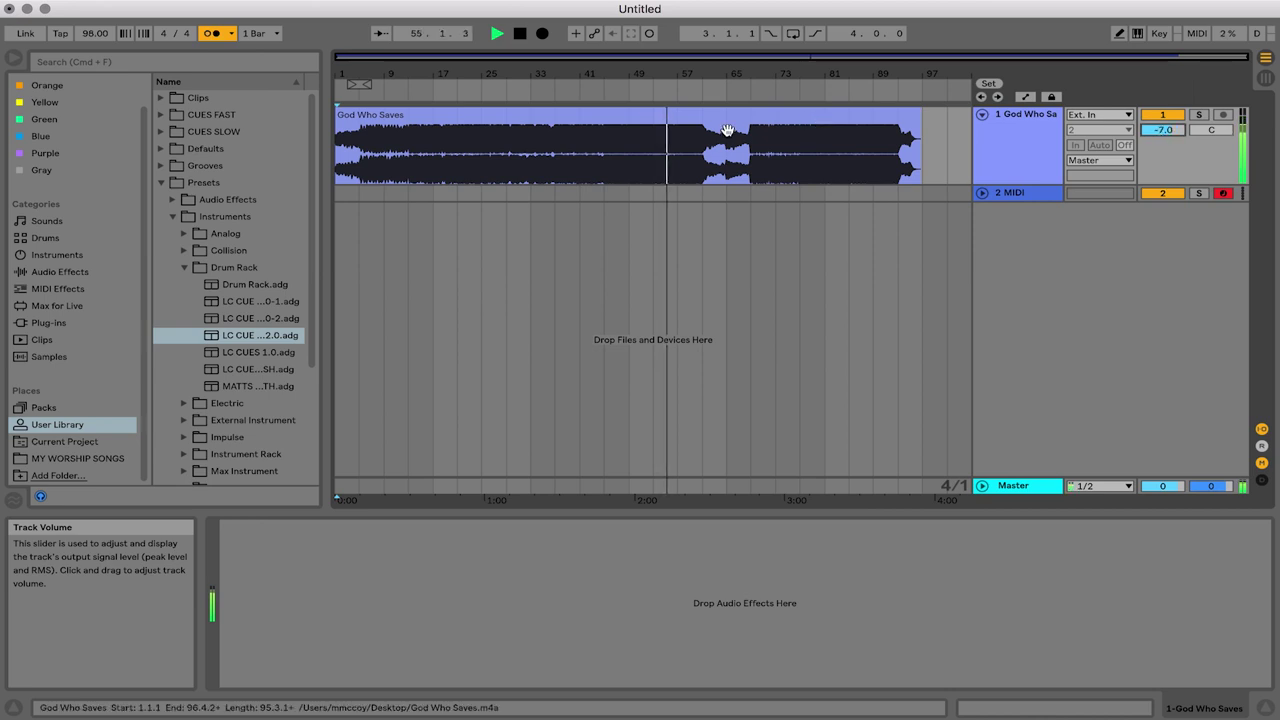
pyautogui.doubleClick(341, 75)
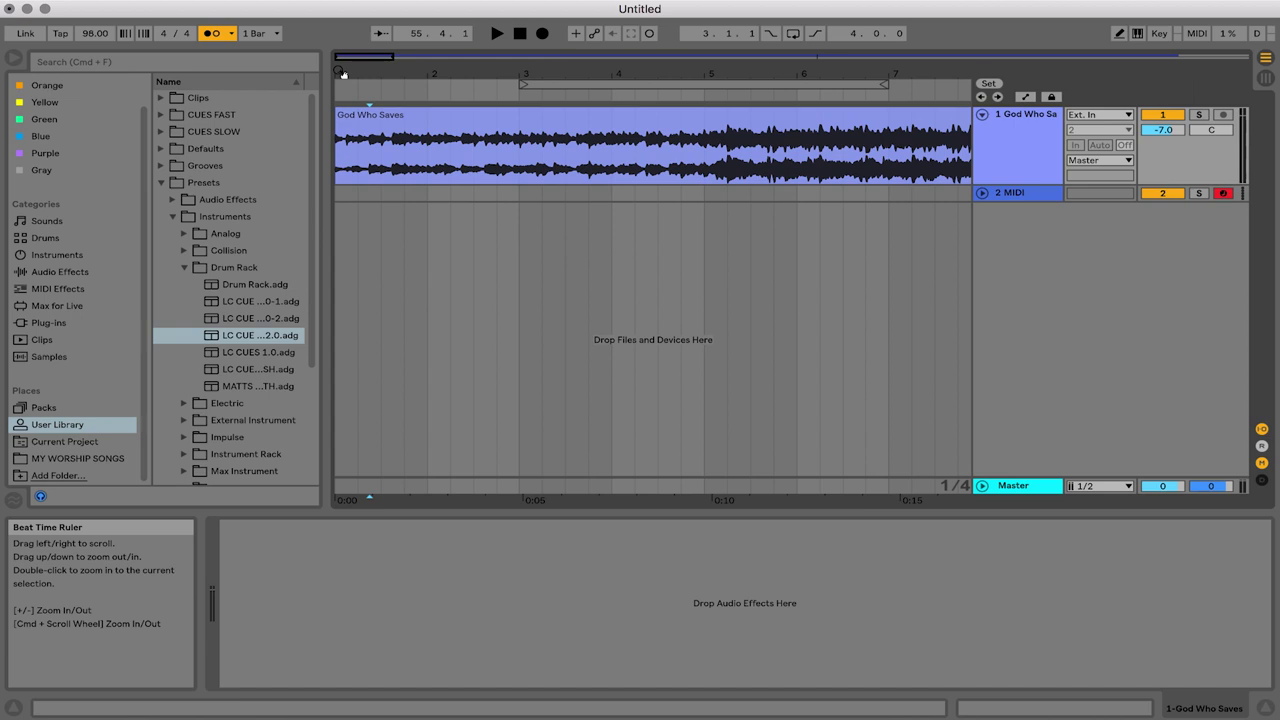
# Load the LC CUE PACK 2.0.adg drum rack preset from the User Library onto a new track below the existing ones
pyautogui.moveTo(316, 351); pyautogui.dragTo(394, 351)
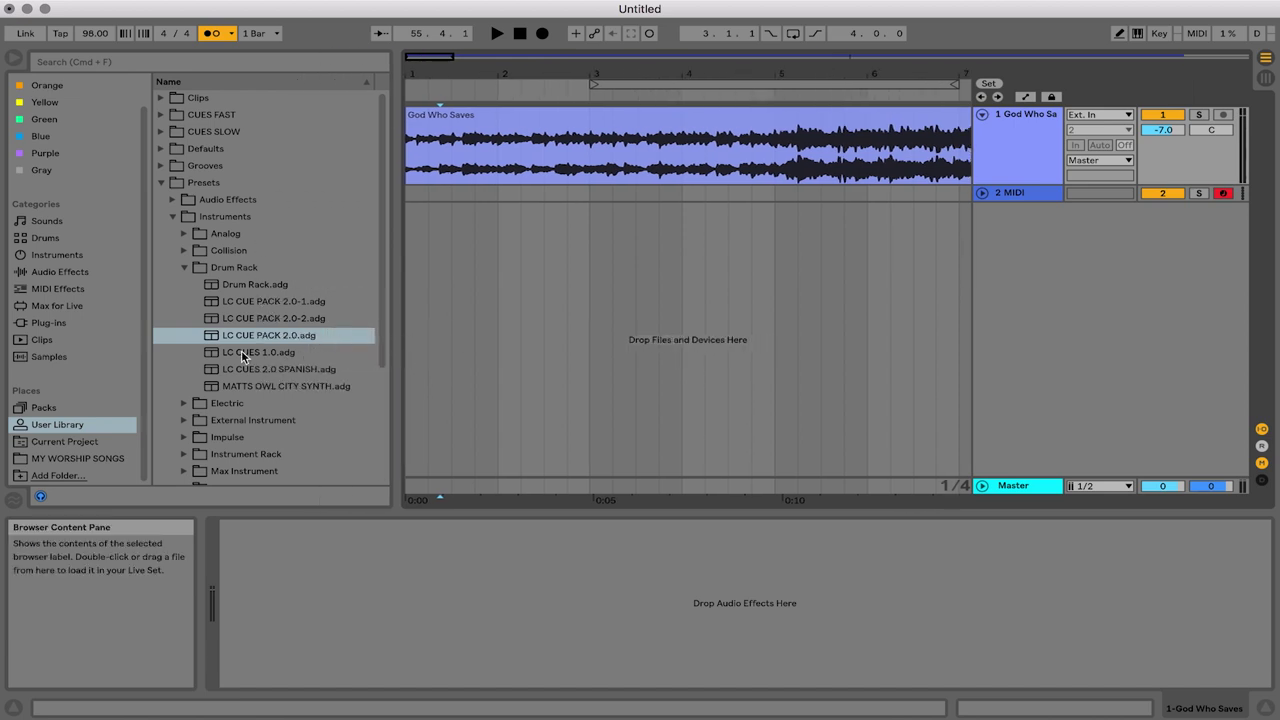
pyautogui.click(44, 430)
pyautogui.click(188, 184)
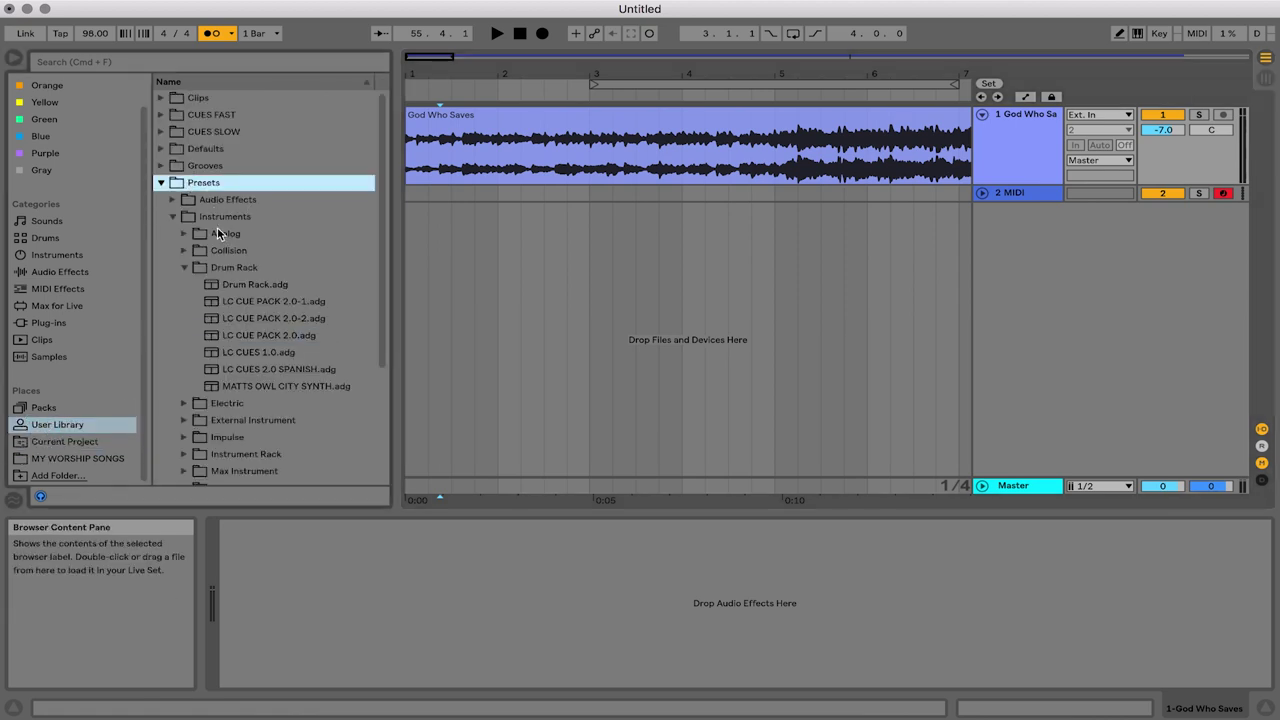
pyautogui.click(221, 268)
pyautogui.moveTo(248, 338); pyautogui.dragTo(564, 251)
pyautogui.click(1003, 221)
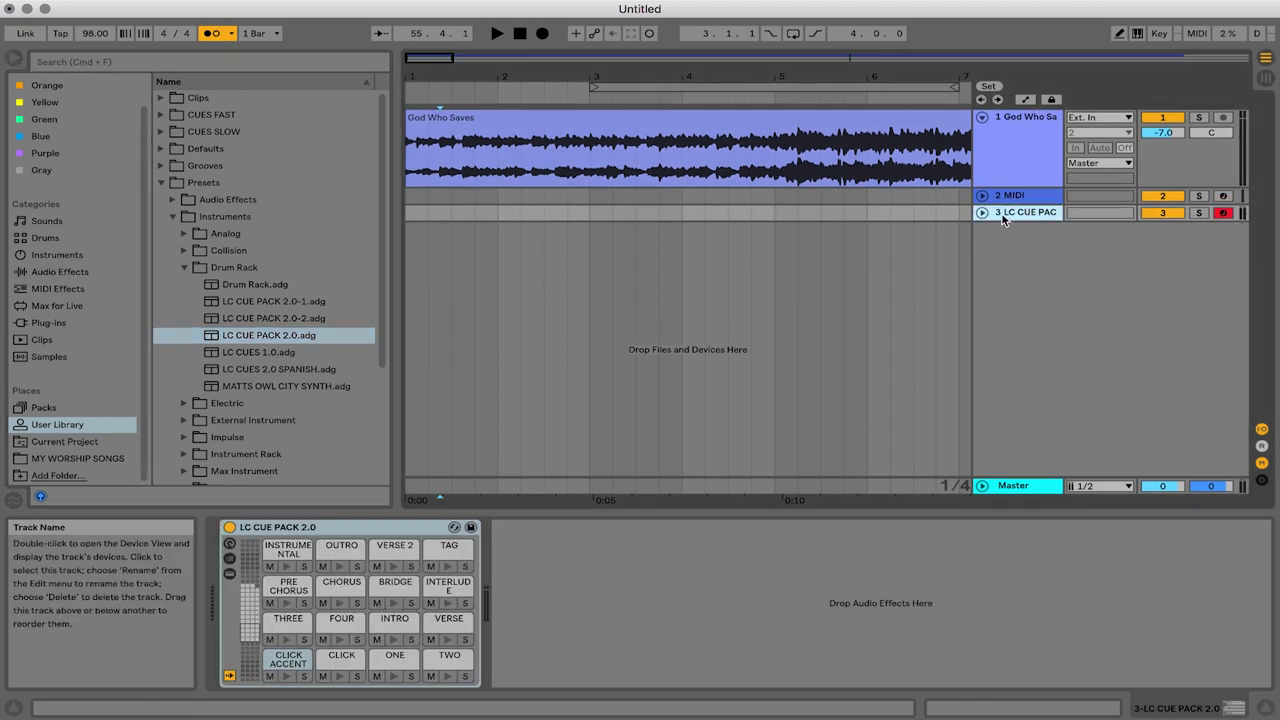
# Delete the empty MIDI track and rename the cue pack track CLICK
pyautogui.click(1014, 197)
pyautogui.press('Delete')
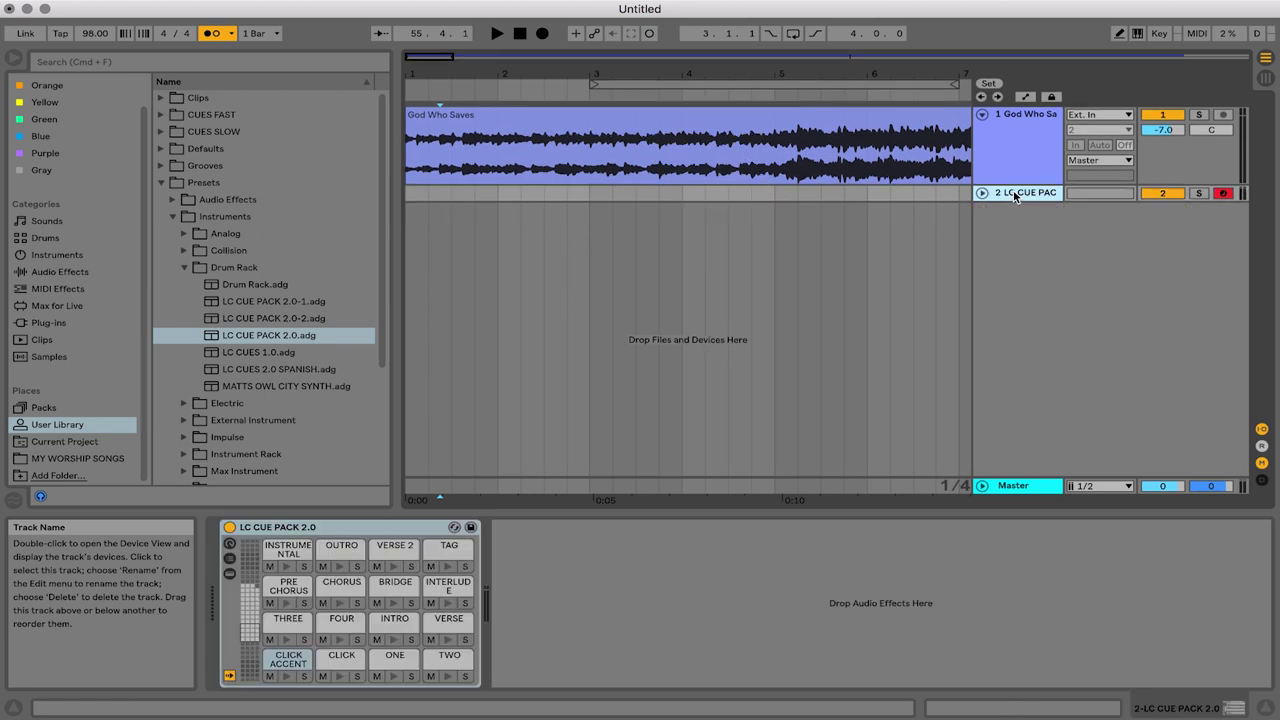
pyautogui.press('super+r')
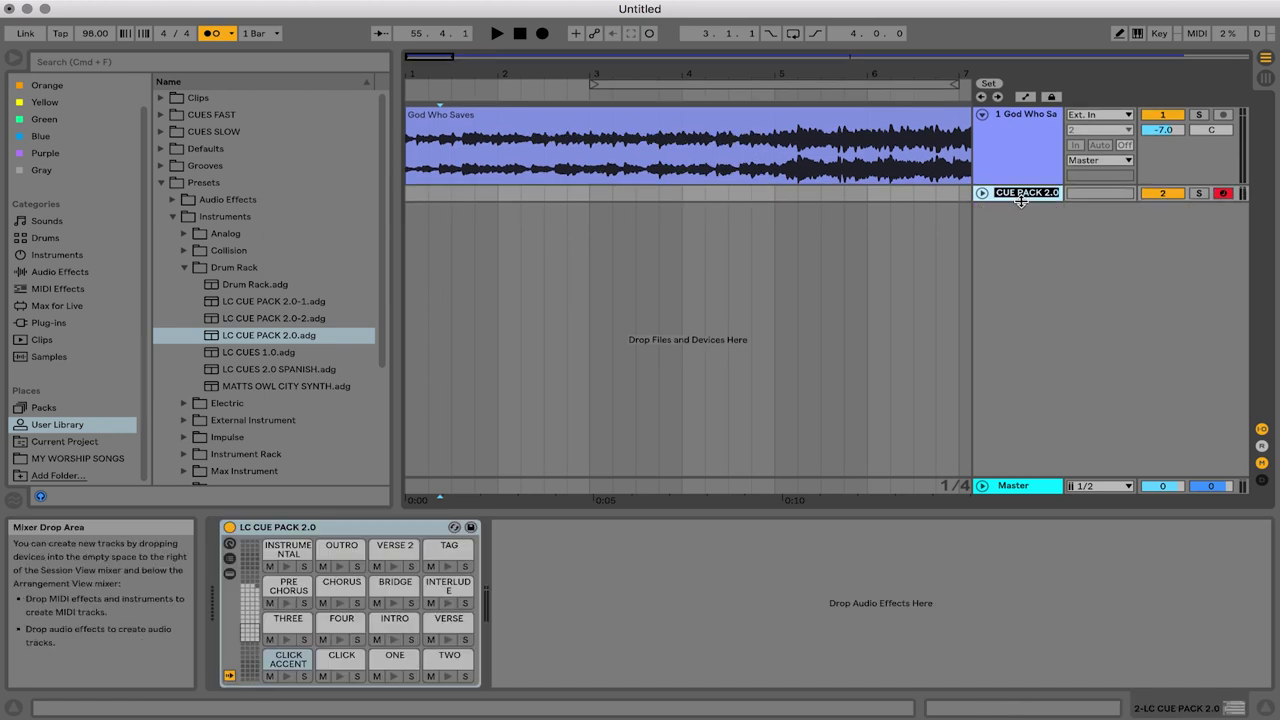
pyautogui.write('CLICK')
pyautogui.press('Return')
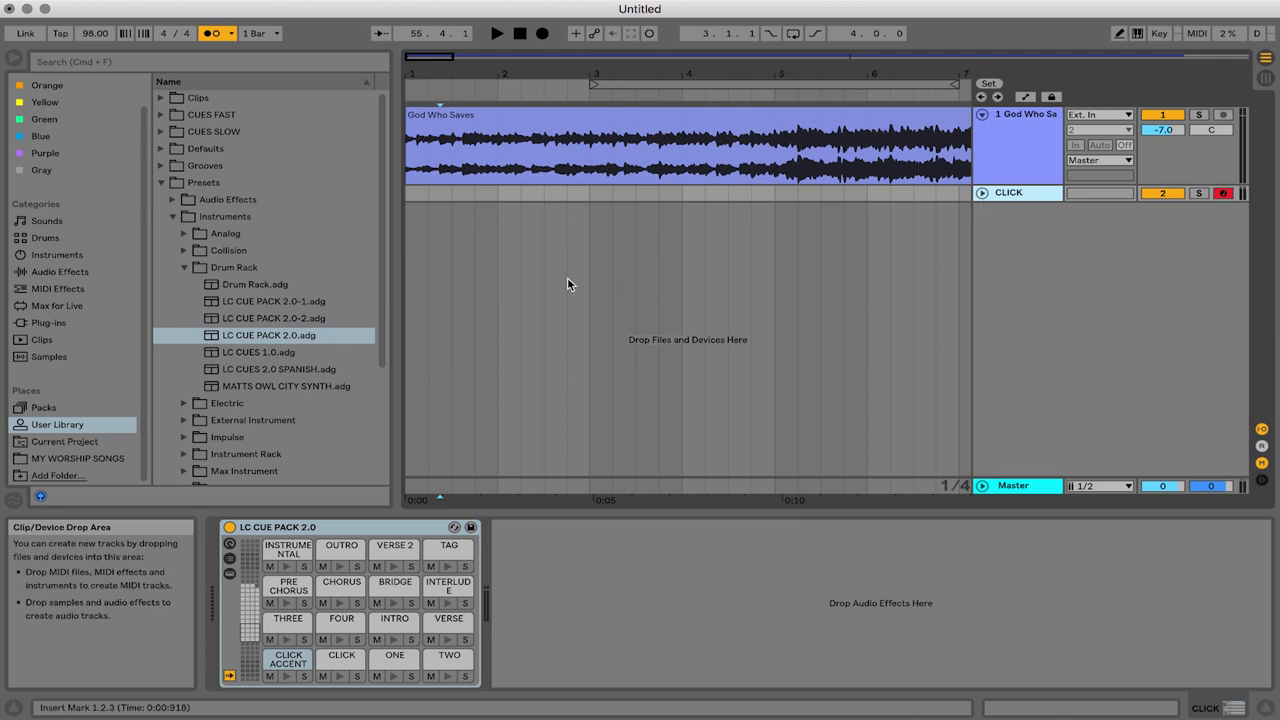
# Insert a one-bar MIDI clip at bar 1 of the CLICK track
pyautogui.moveTo(471, 74); pyautogui.dragTo(471, 144)
pyautogui.moveTo(535, 194); pyautogui.dragTo(406, 192)
pyautogui.rightClick(433, 199)
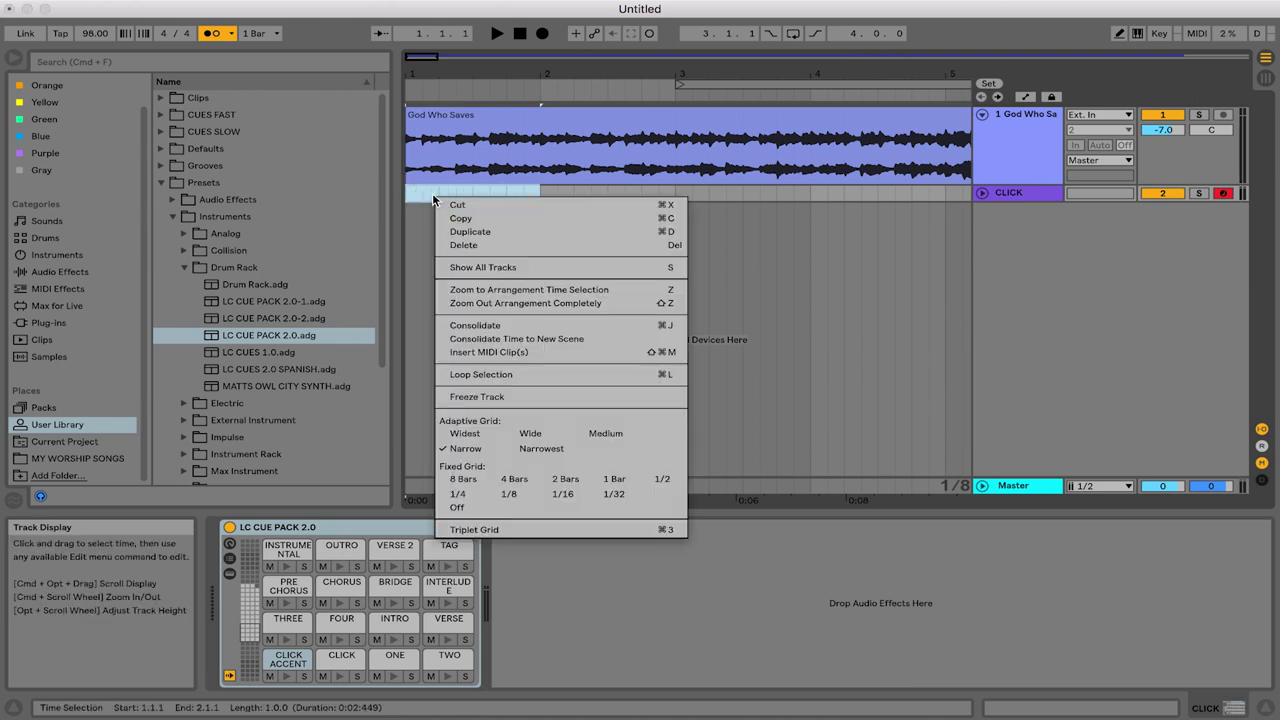
pyautogui.click(477, 352)
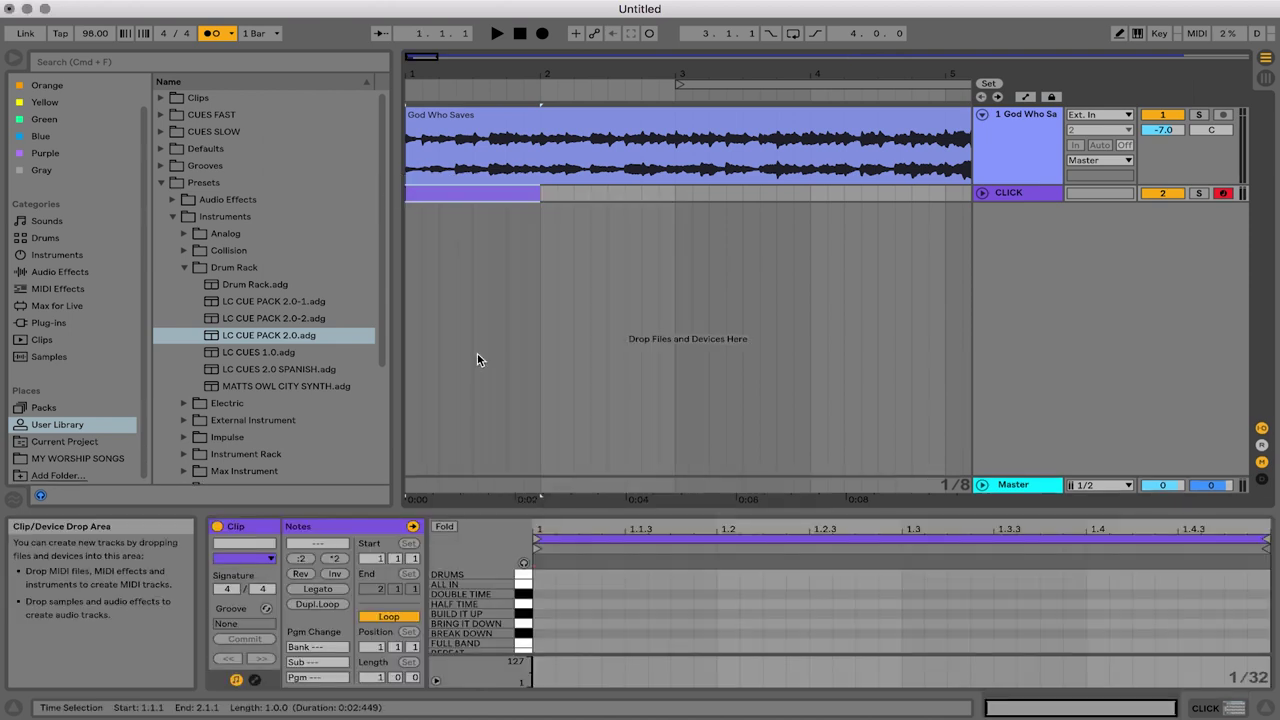
# Enlarge the MIDI note editor and audition the counting cues at the low end of the piano roll with note preview on
pyautogui.moveTo(620, 510); pyautogui.dragTo(612, 324)
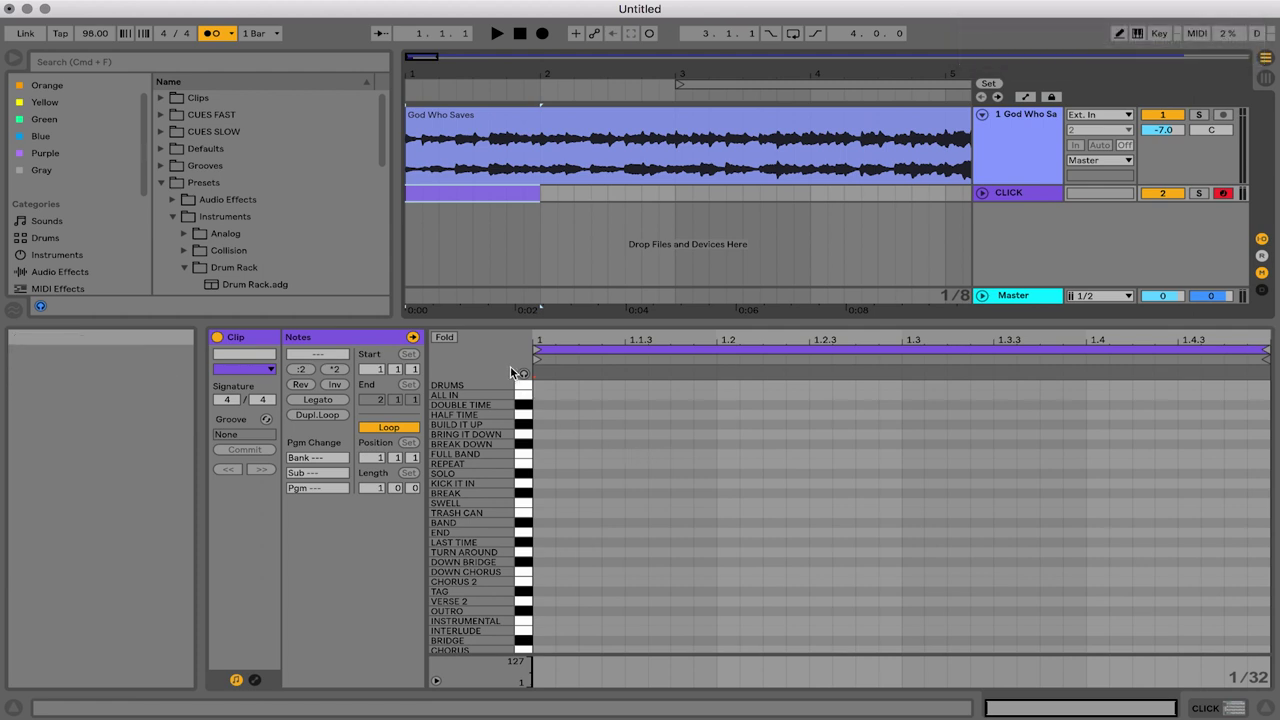
pyautogui.scroll(-3, 528, 646)
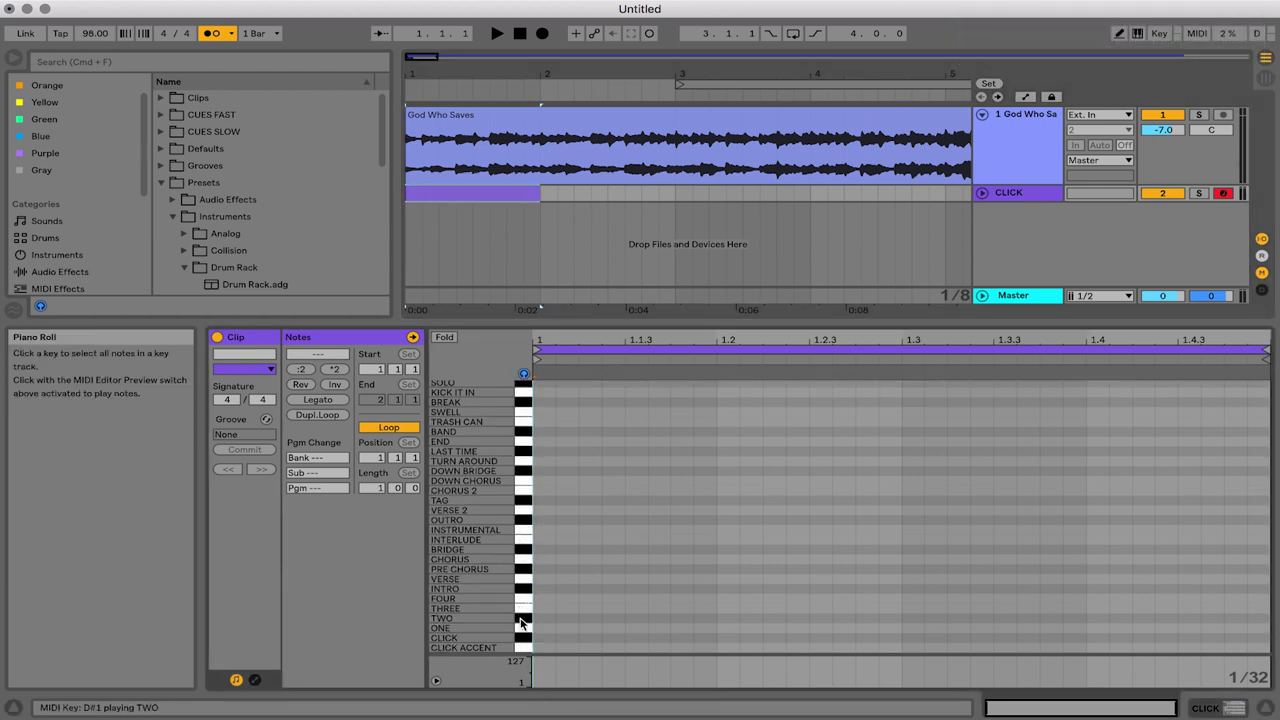
pyautogui.click(522, 630)
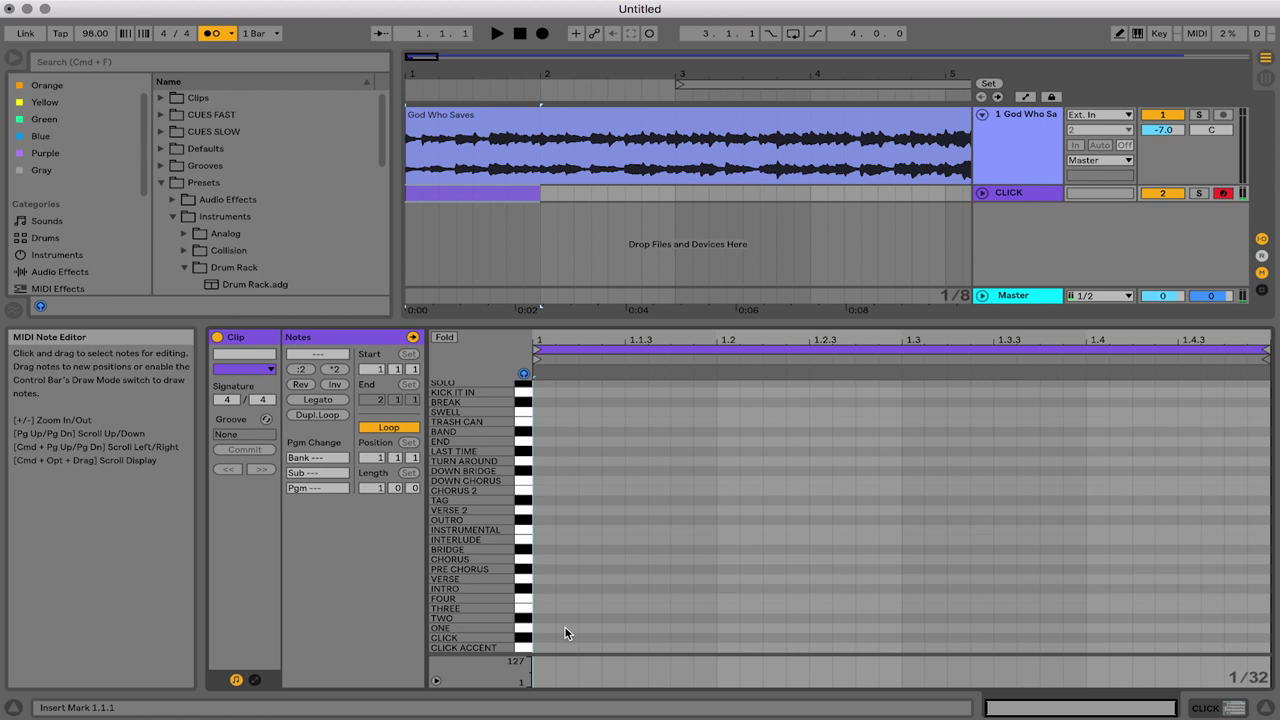
# Draw a CLICK ACCENT note on beat 1 and CLICK notes on beats 1.2, 1.3 and 1.4 in the clip
pyautogui.press('b')
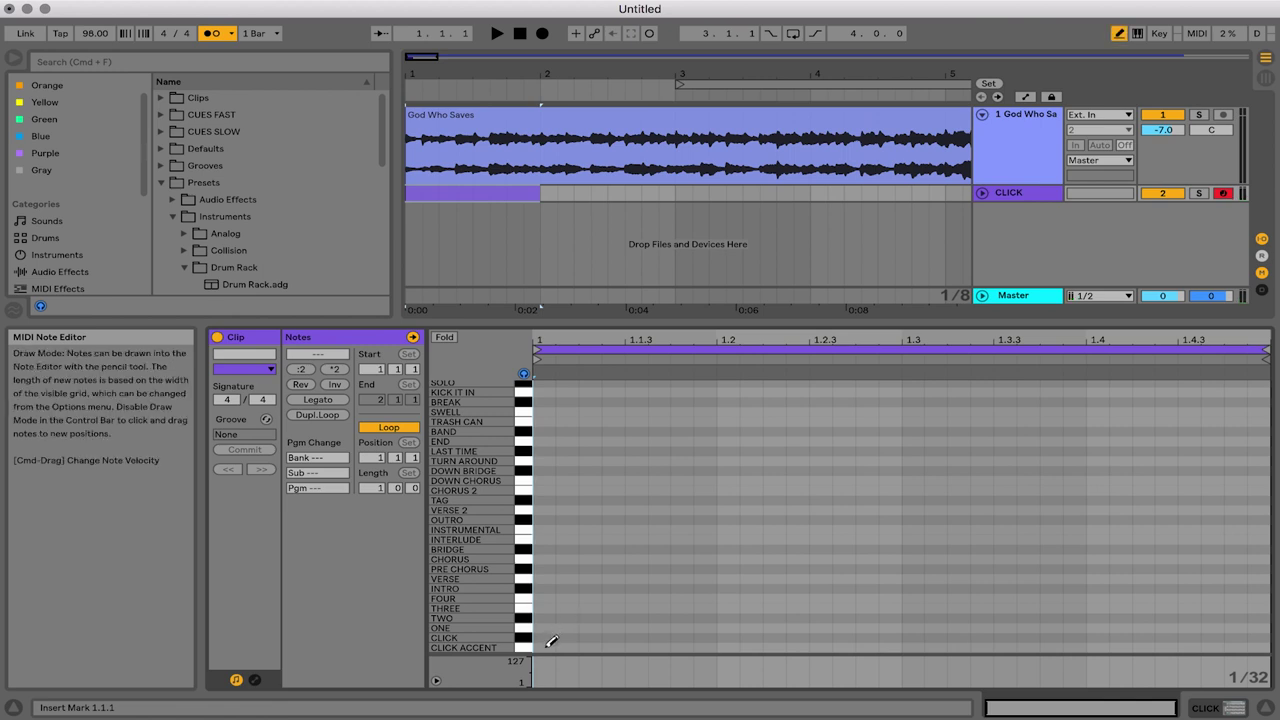
pyautogui.click(546, 646)
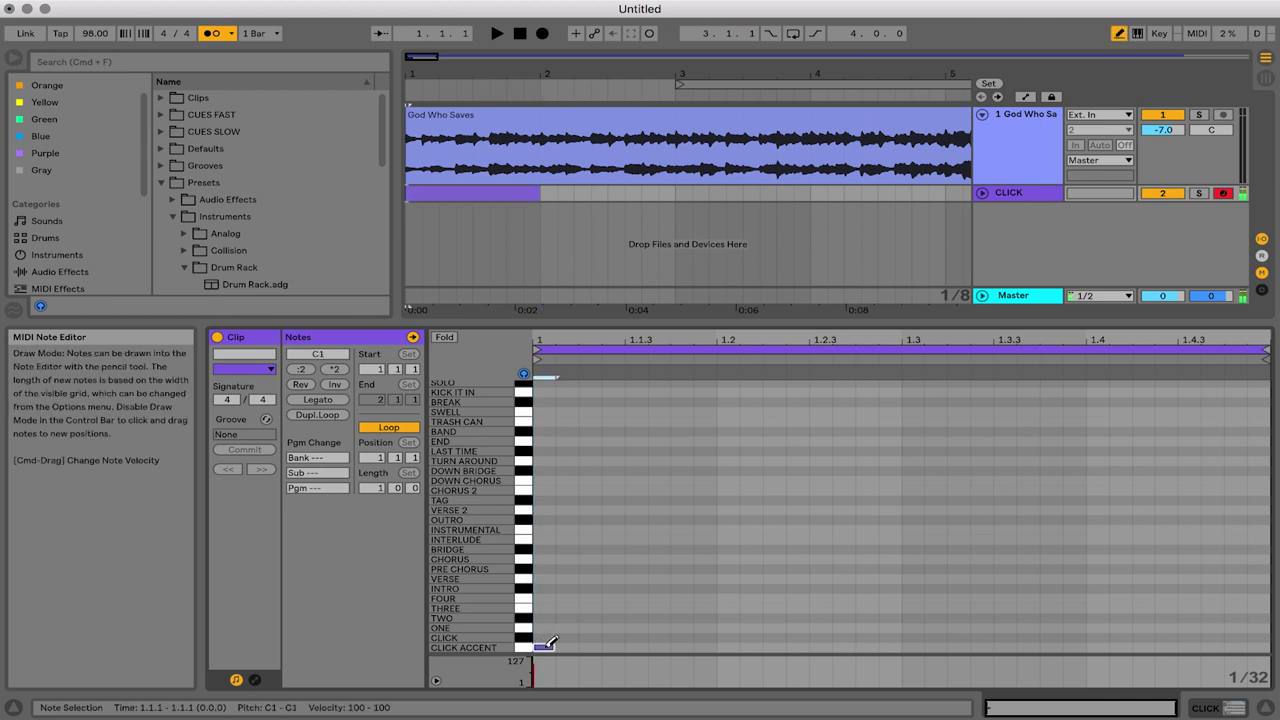
pyautogui.click(729, 637)
pyautogui.click(912, 637)
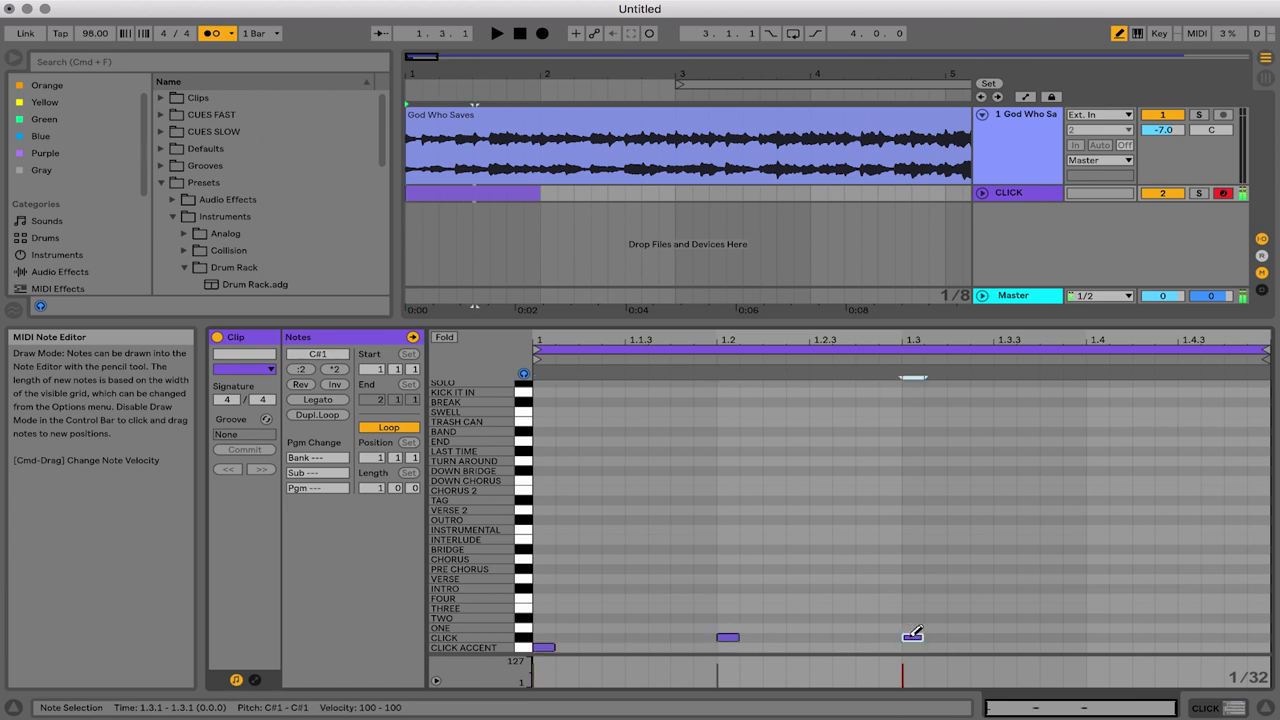
pyautogui.click(1097, 637)
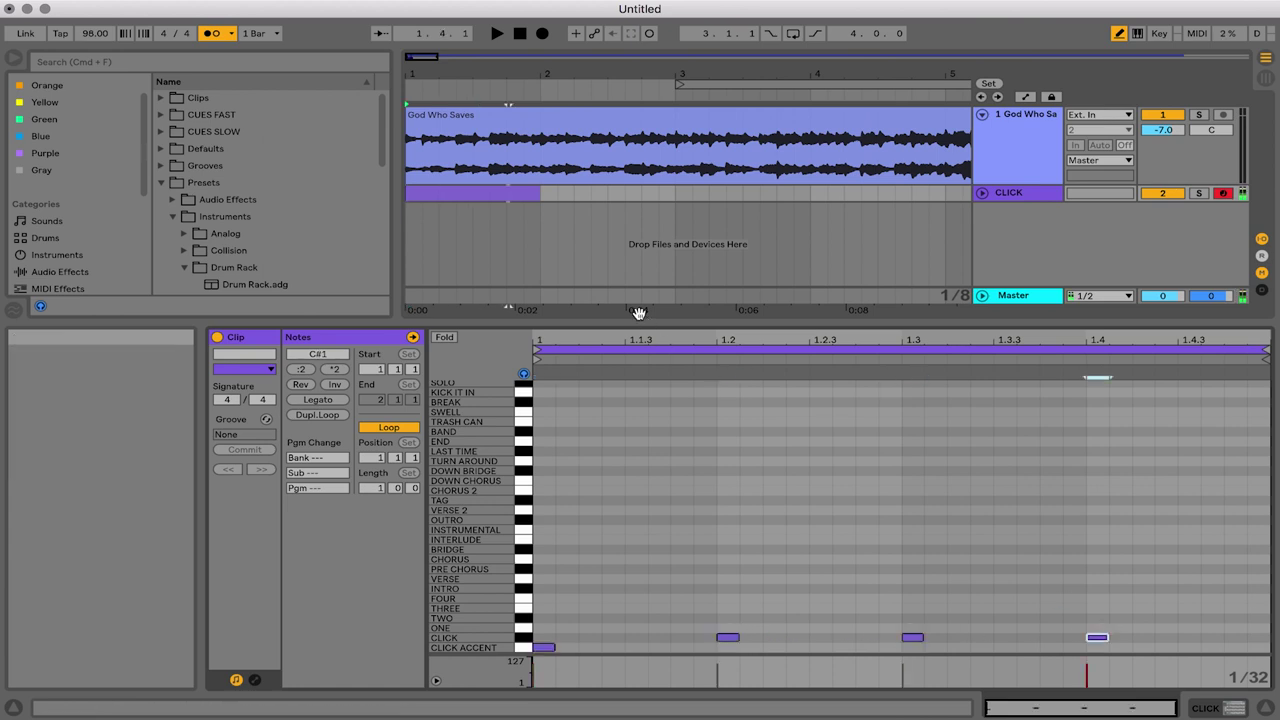
# Play the click pattern with the song and shrink the note editor to give the Arrangement more room
pyautogui.click(497, 33)
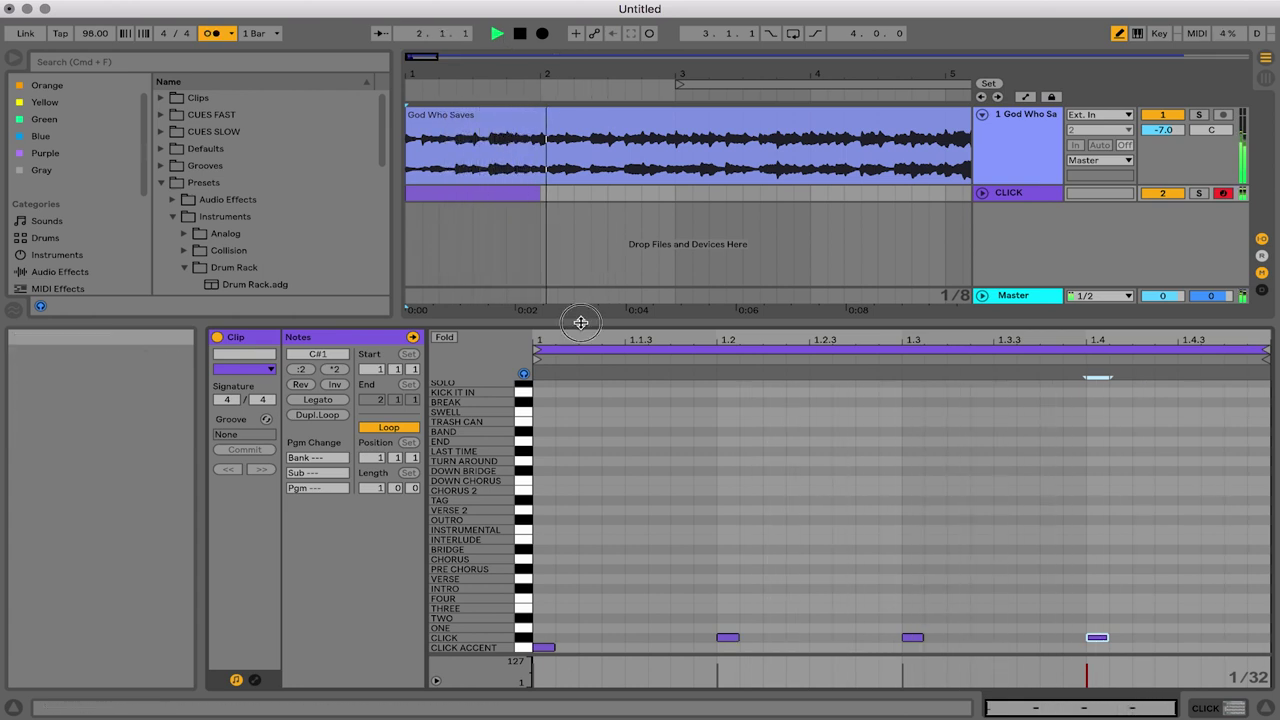
pyautogui.moveTo(593, 304); pyautogui.dragTo(594, 489)
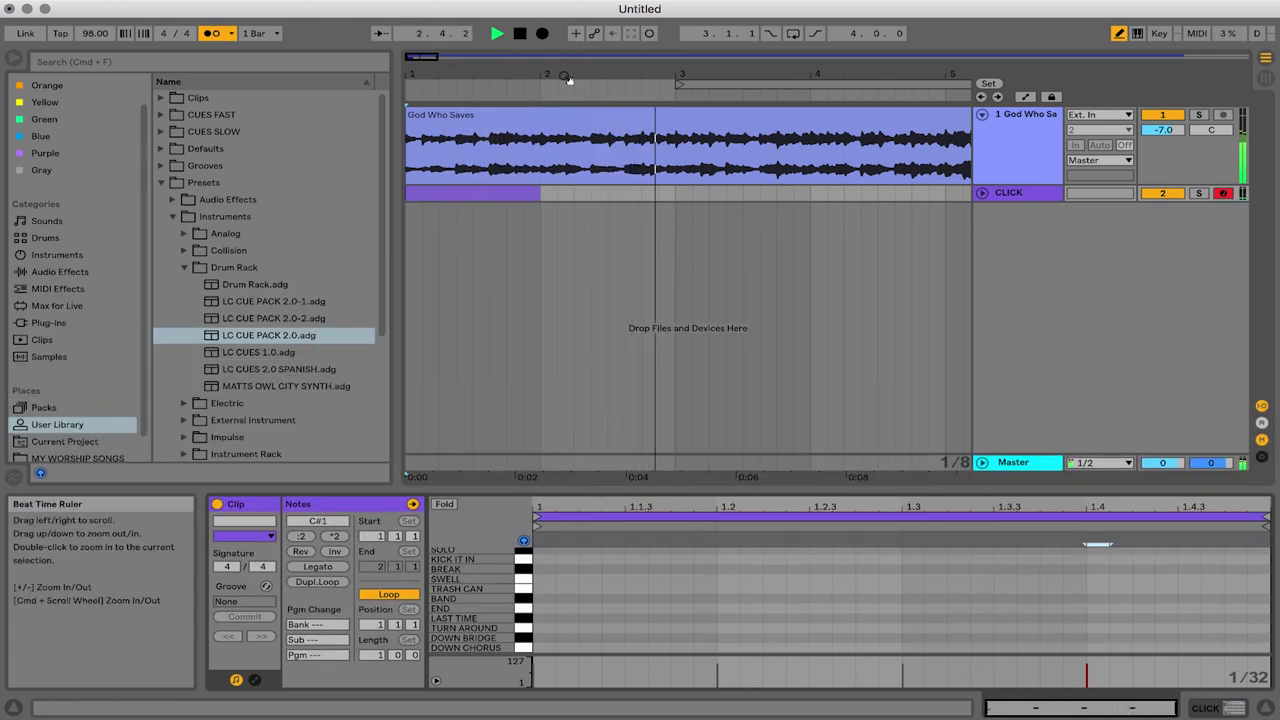
# Extend the looped click clip on the CLICK track to the end of the song at bar 97 and play it against the song
pyautogui.moveTo(421, 95); pyautogui.dragTo(421, 77)
pyautogui.press('space')
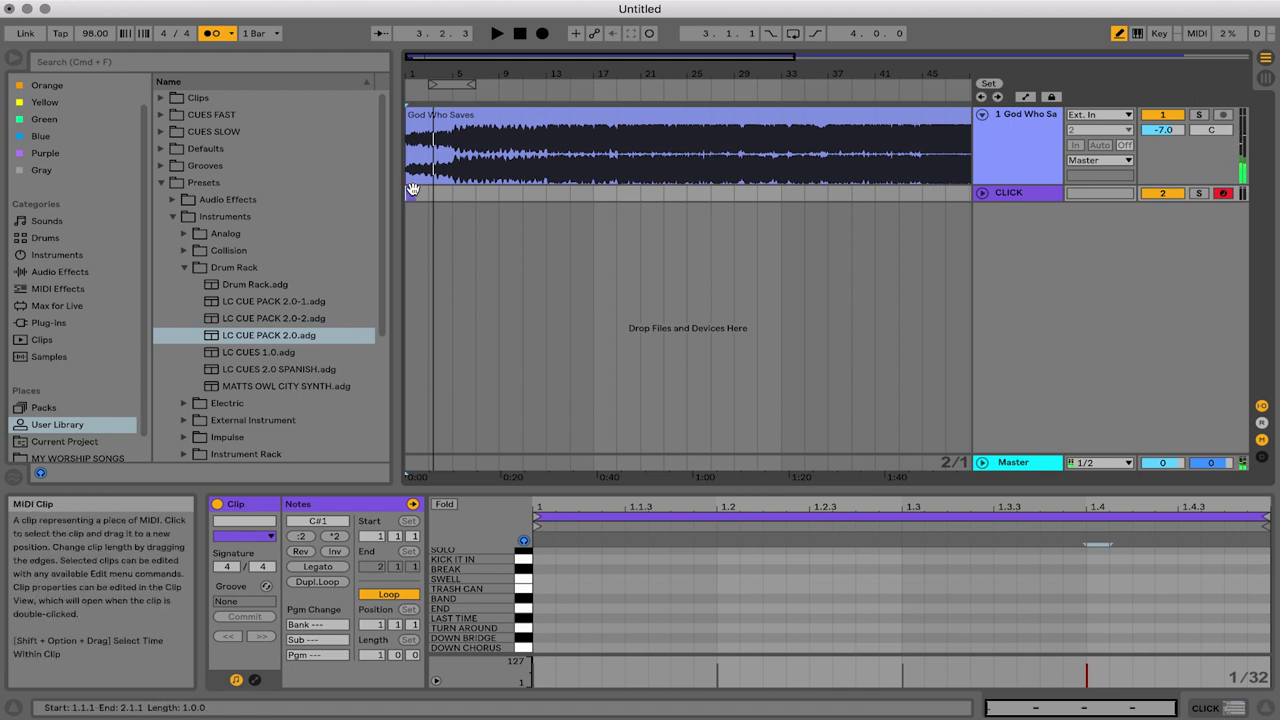
pyautogui.moveTo(415, 193); pyautogui.dragTo(667, 195)
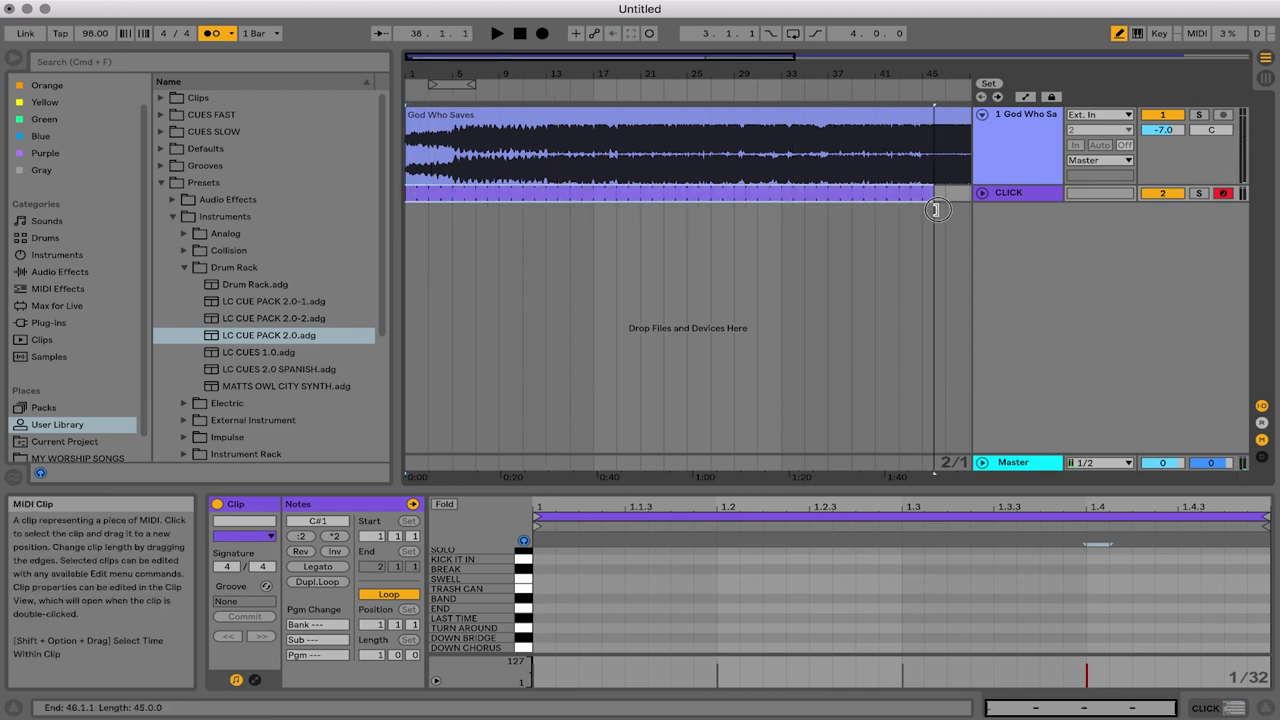
pyautogui.moveTo(846, 76); pyautogui.dragTo(611, 40)
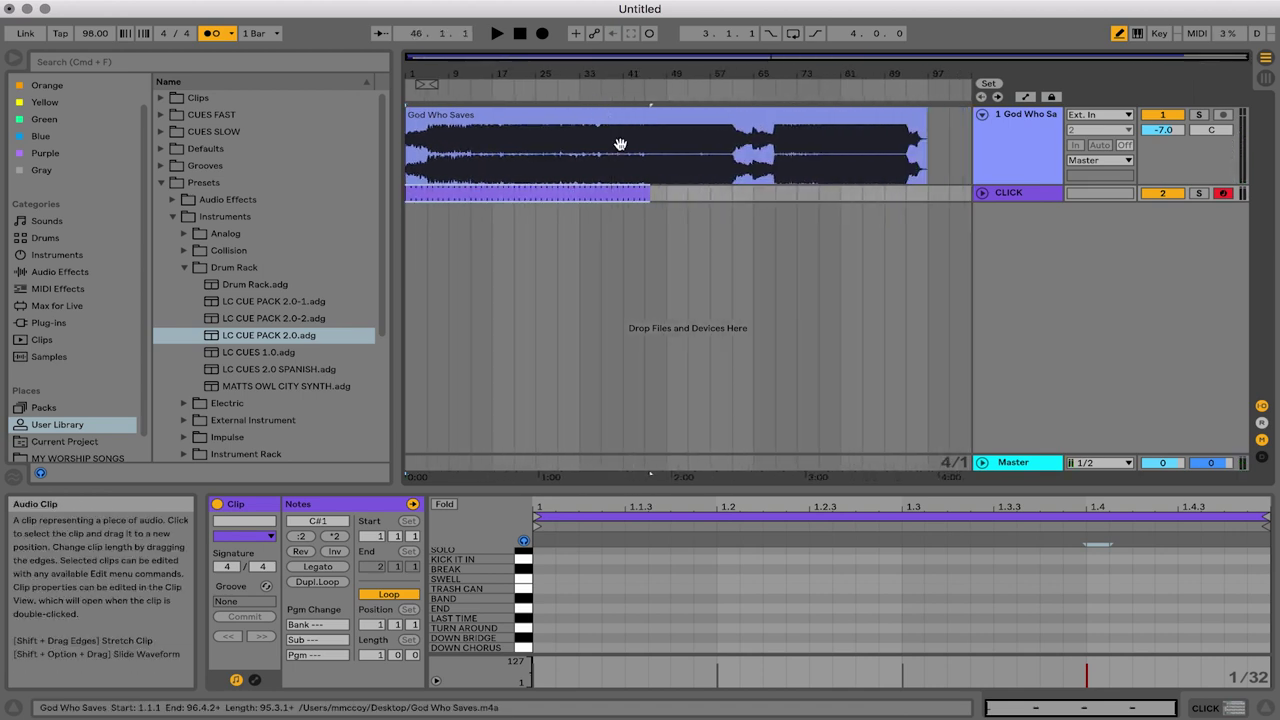
pyautogui.moveTo(650, 193); pyautogui.dragTo(928, 197)
pyautogui.click(558, 94)
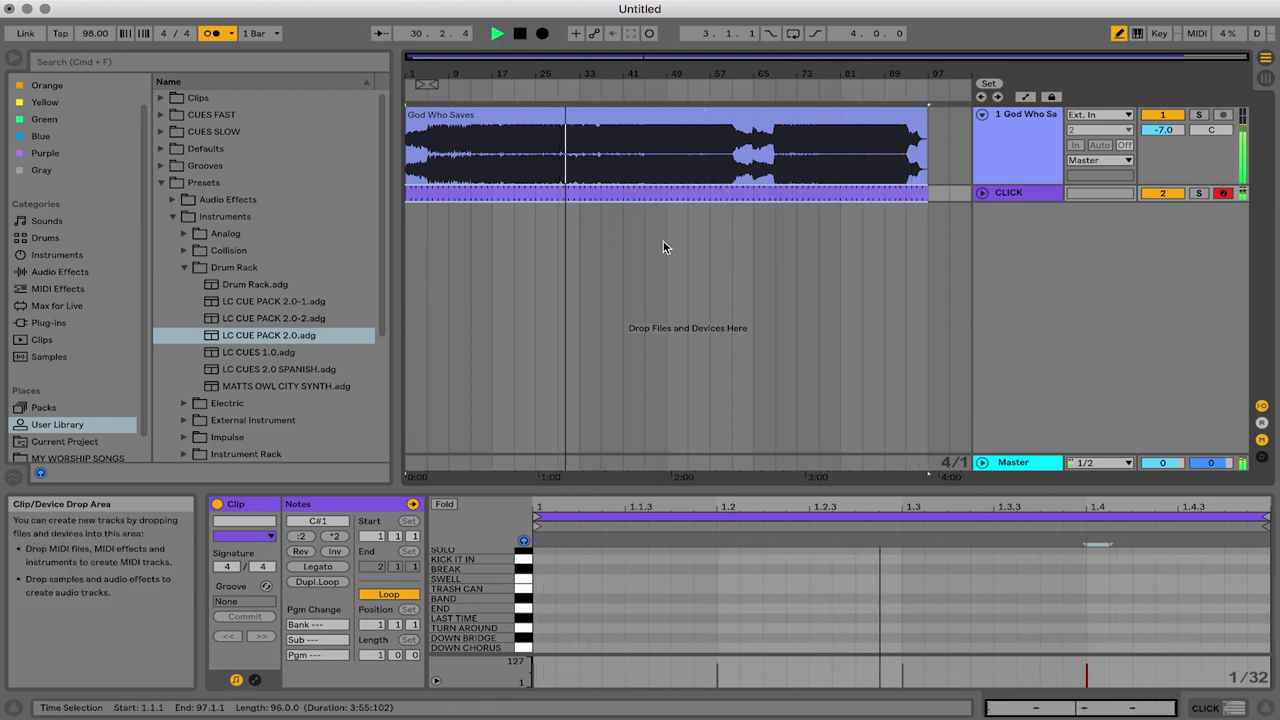
pyautogui.press('space')
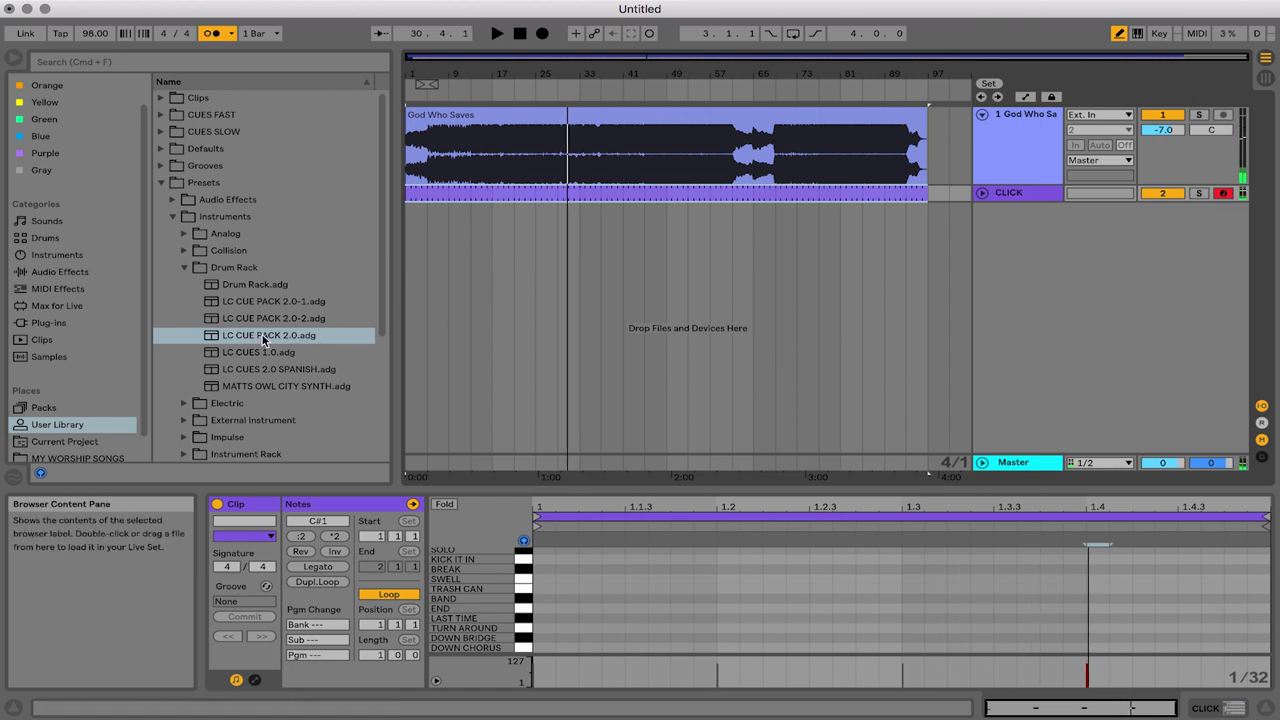
# Add the LC CUE PACK 2.0 drum rack as a new track below CLICK and rename that track CUE
pyautogui.moveTo(263, 340); pyautogui.dragTo(546, 291)
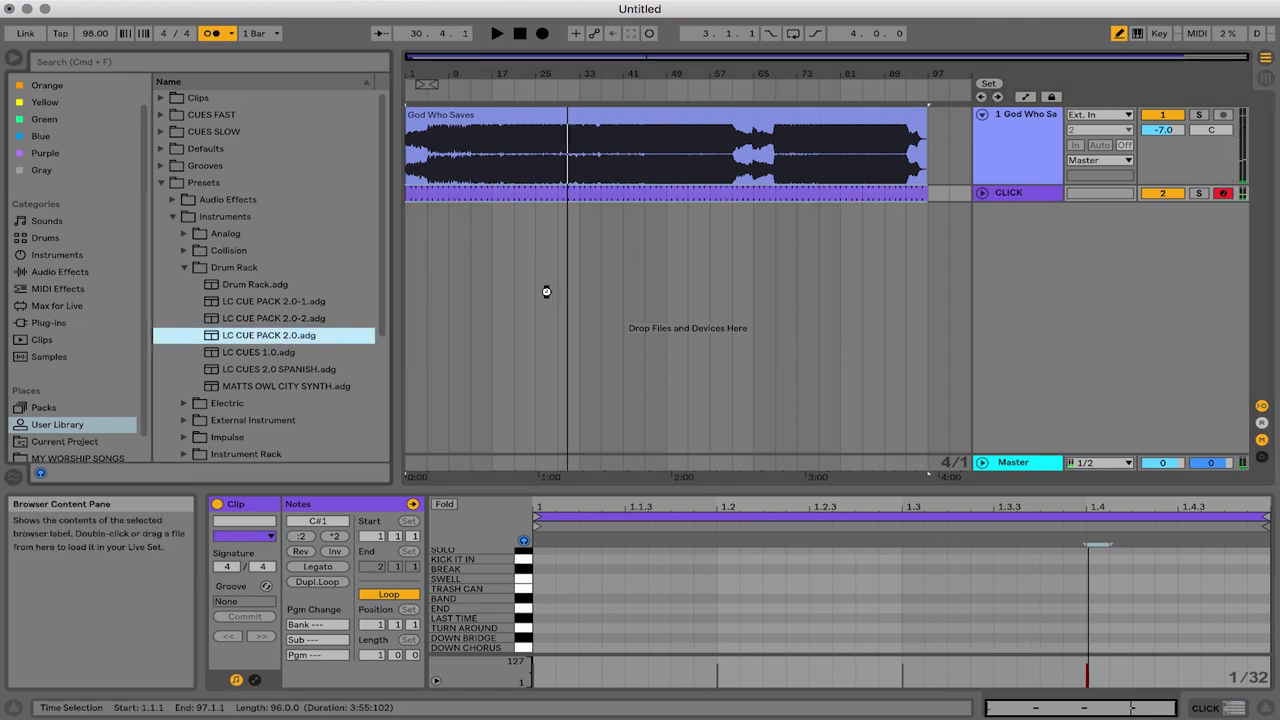
pyautogui.moveTo(546, 291); pyautogui.dragTo(547, 290)
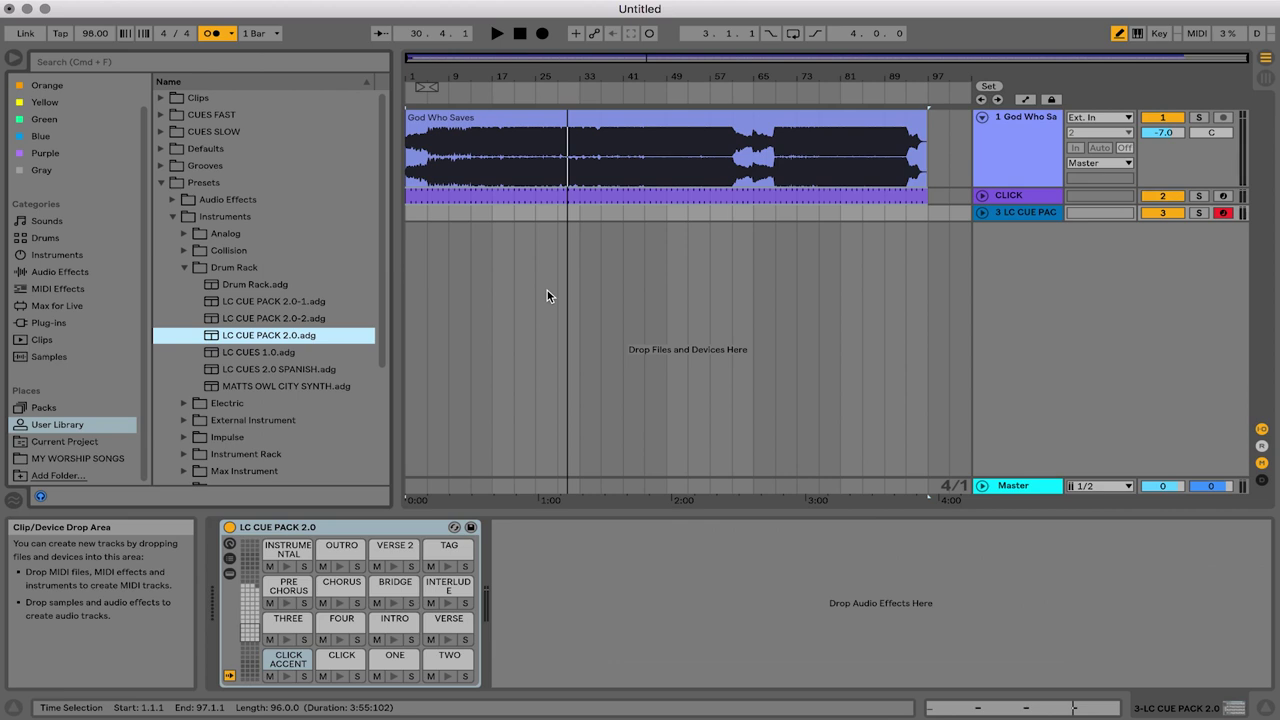
pyautogui.rightClick(1030, 214)
pyautogui.click(1066, 286)
pyautogui.write('CUE')
pyautogui.press('Return')
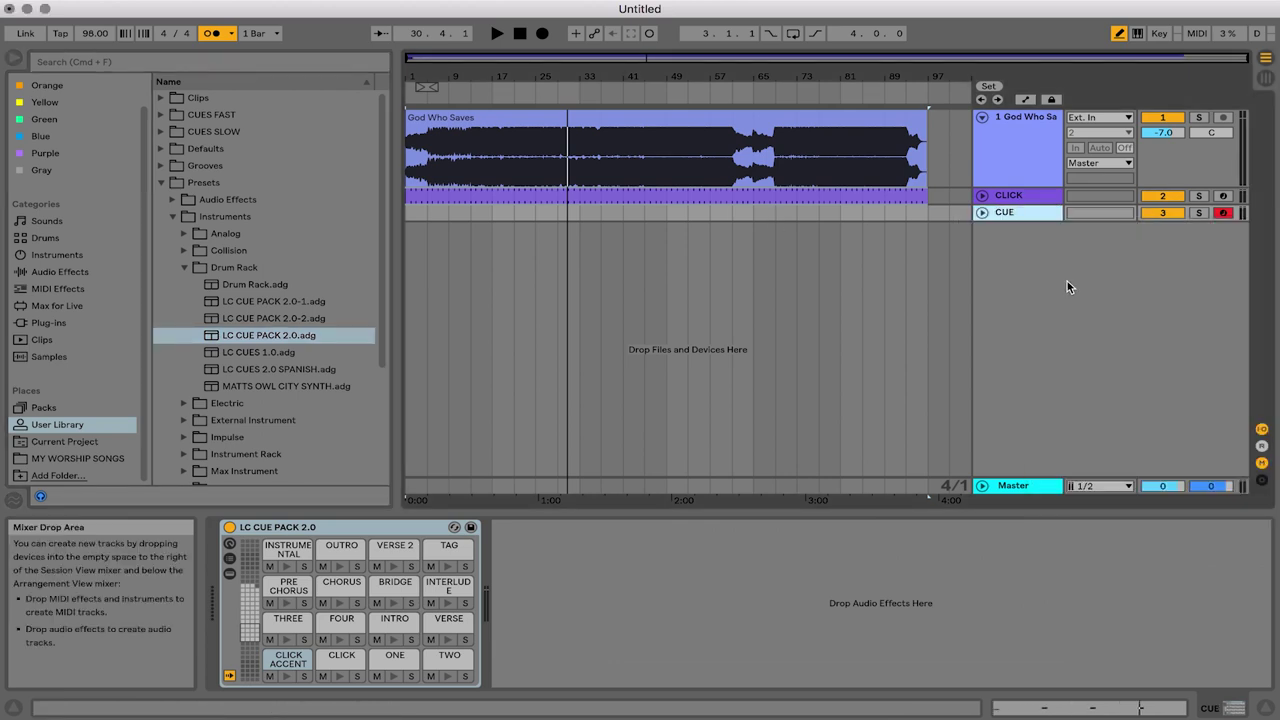
# Play the song's opening from bar 1 and move the God Who Saves clip one bar later to start at bar 2
pyautogui.moveTo(409, 76); pyautogui.dragTo(411, 118)
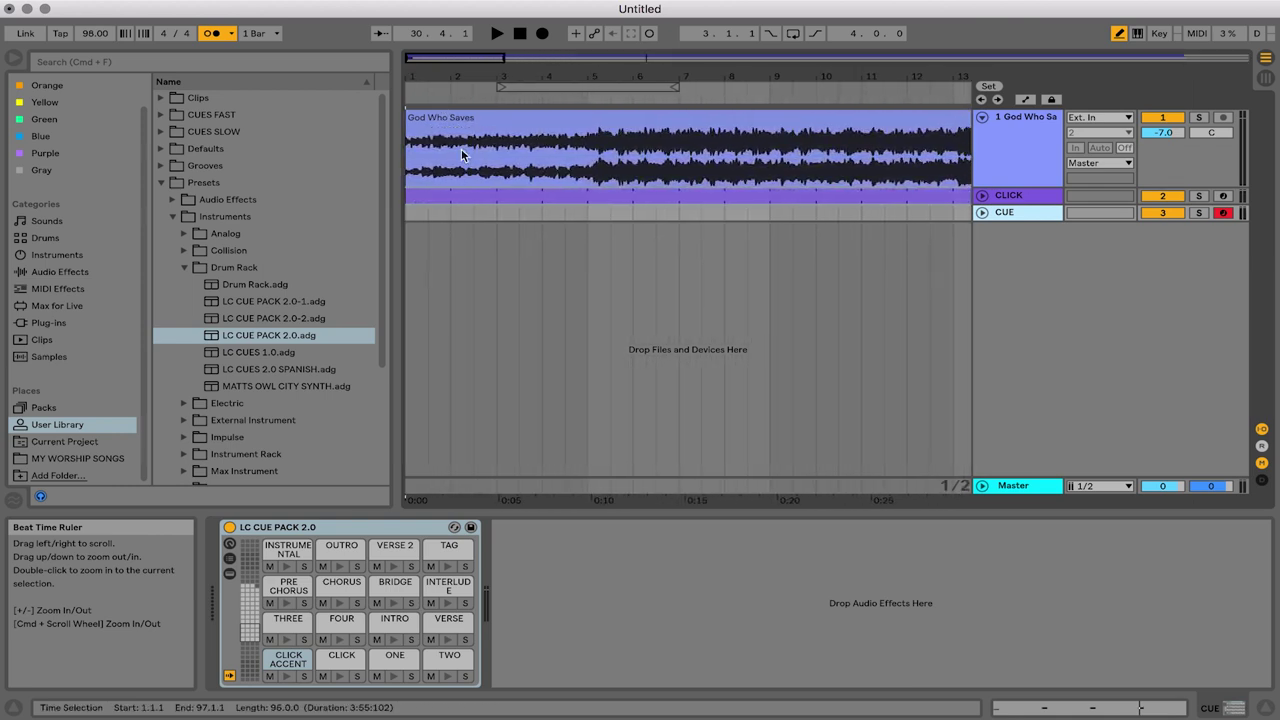
pyautogui.moveTo(424, 78); pyautogui.dragTo(418, 132)
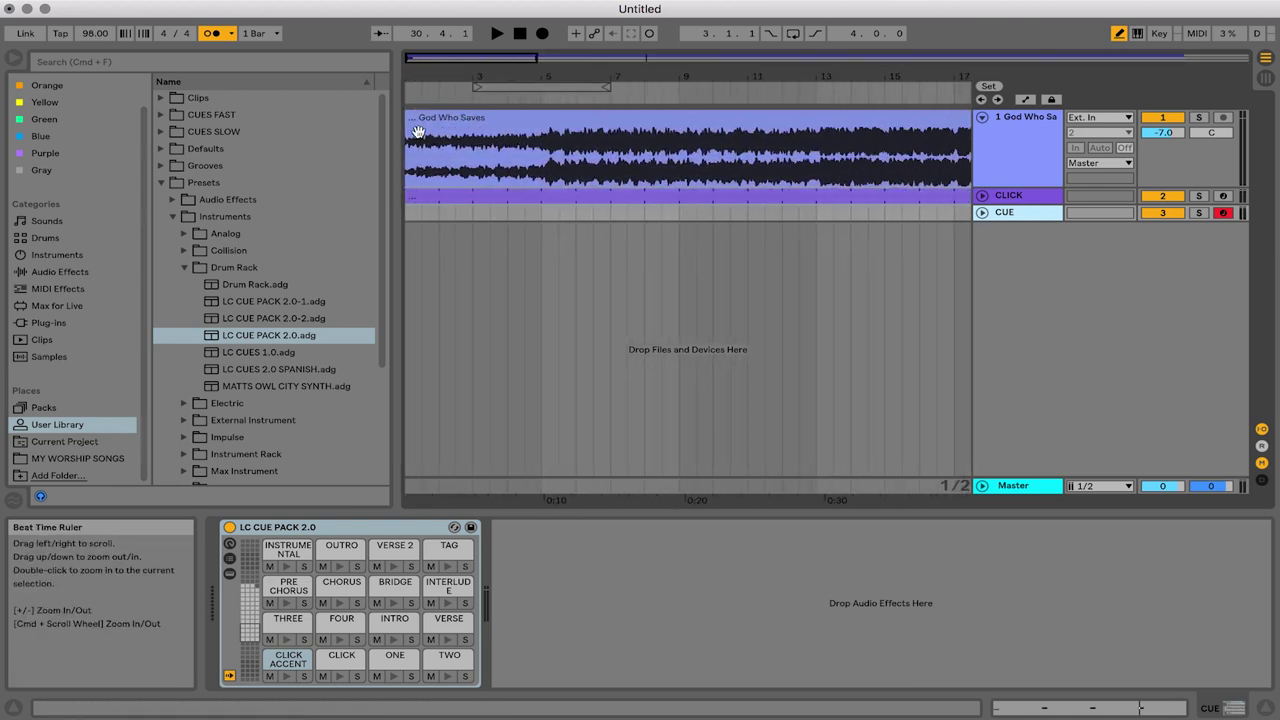
pyautogui.click(413, 215)
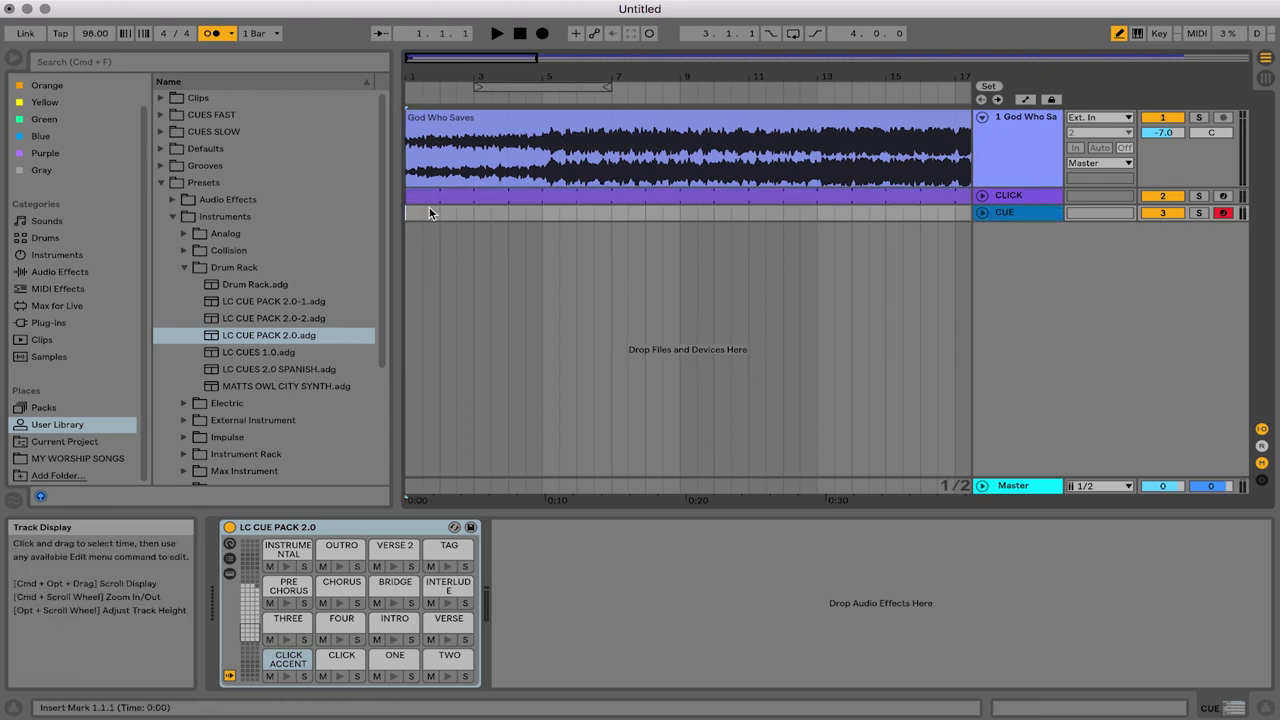
pyautogui.press('space')
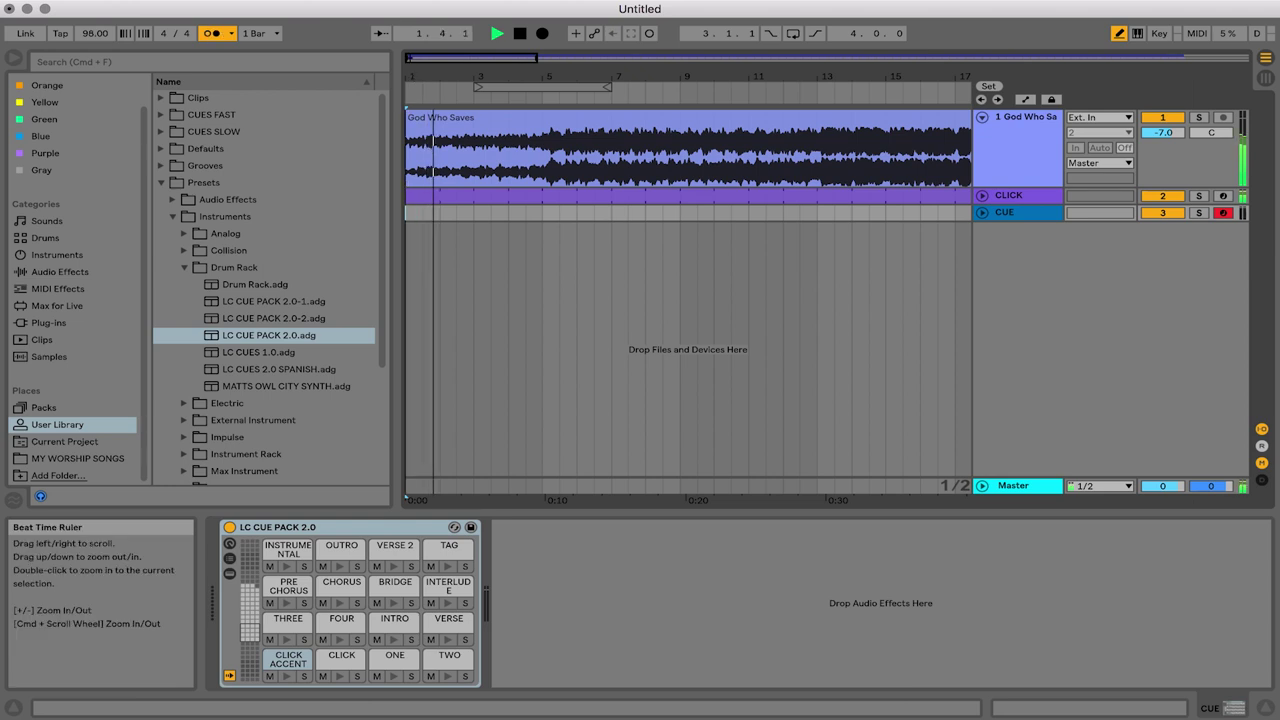
pyautogui.moveTo(417, 80); pyautogui.dragTo(545, 118)
pyautogui.press('space')
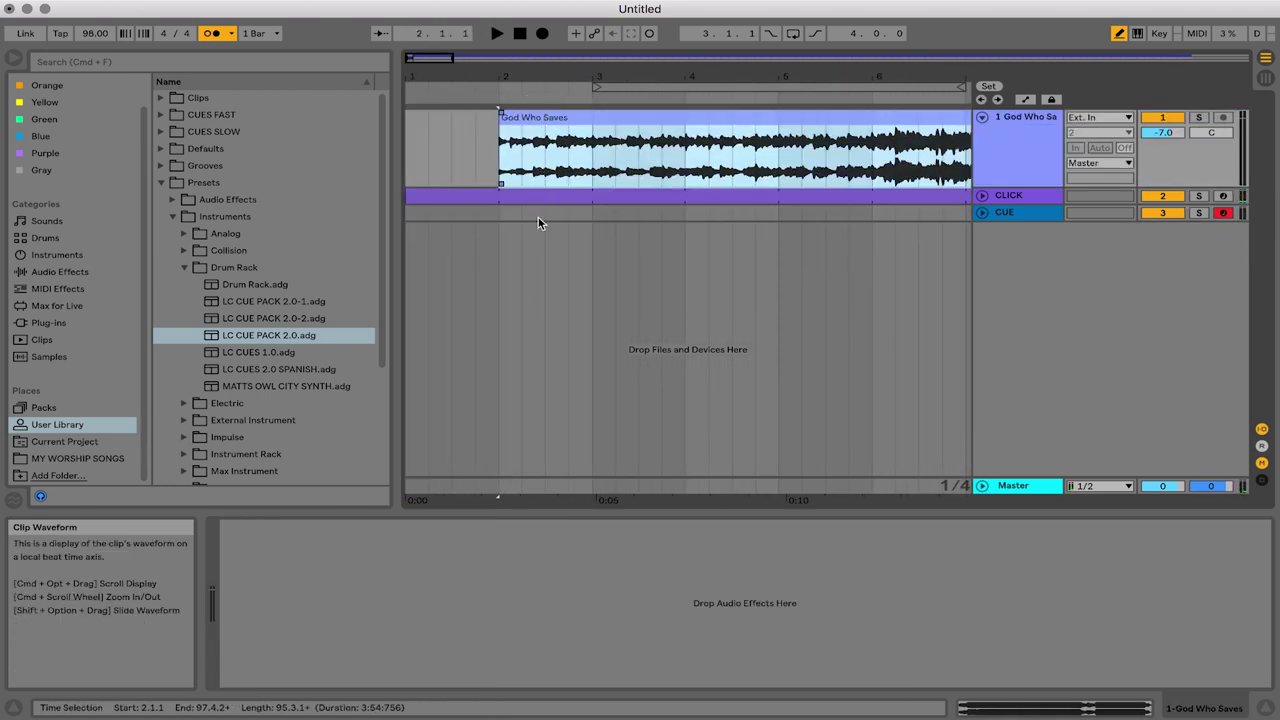
# Insert a one-bar MIDI clip at bar 1 of the CUE track
pyautogui.click(538, 217)
pyautogui.moveTo(498, 215); pyautogui.dragTo(419, 218)
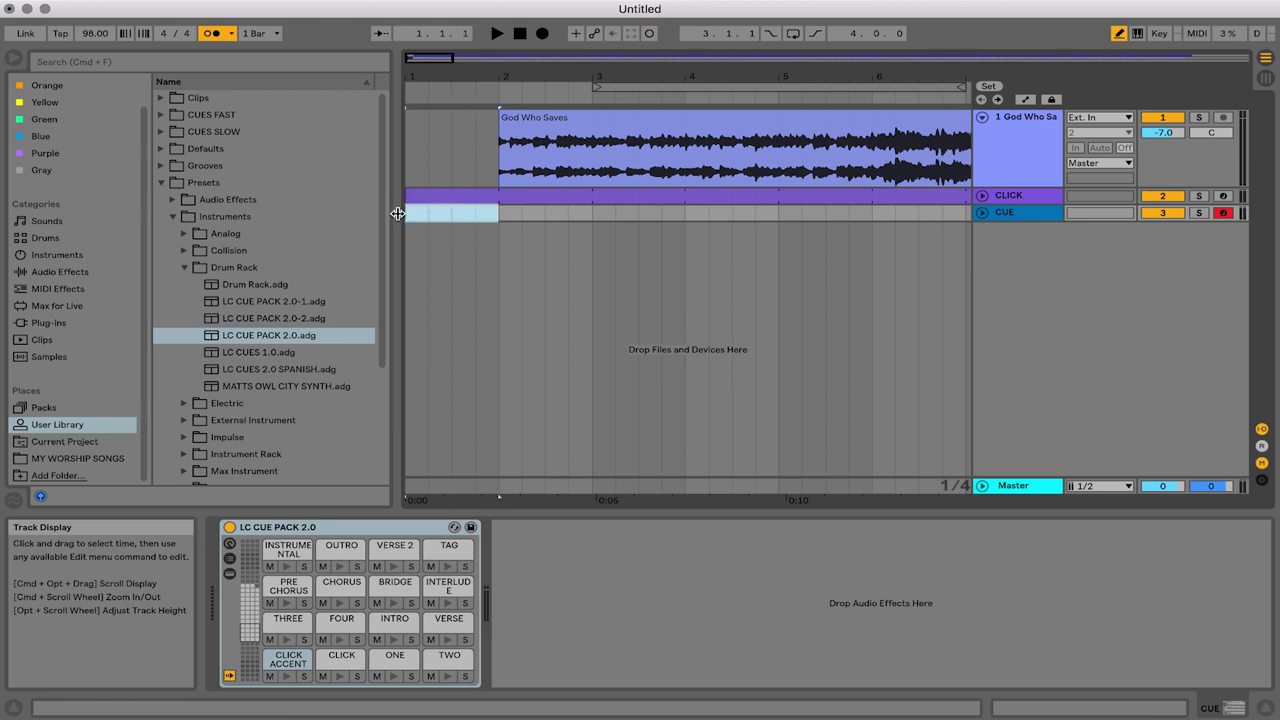
pyautogui.rightClick(435, 218)
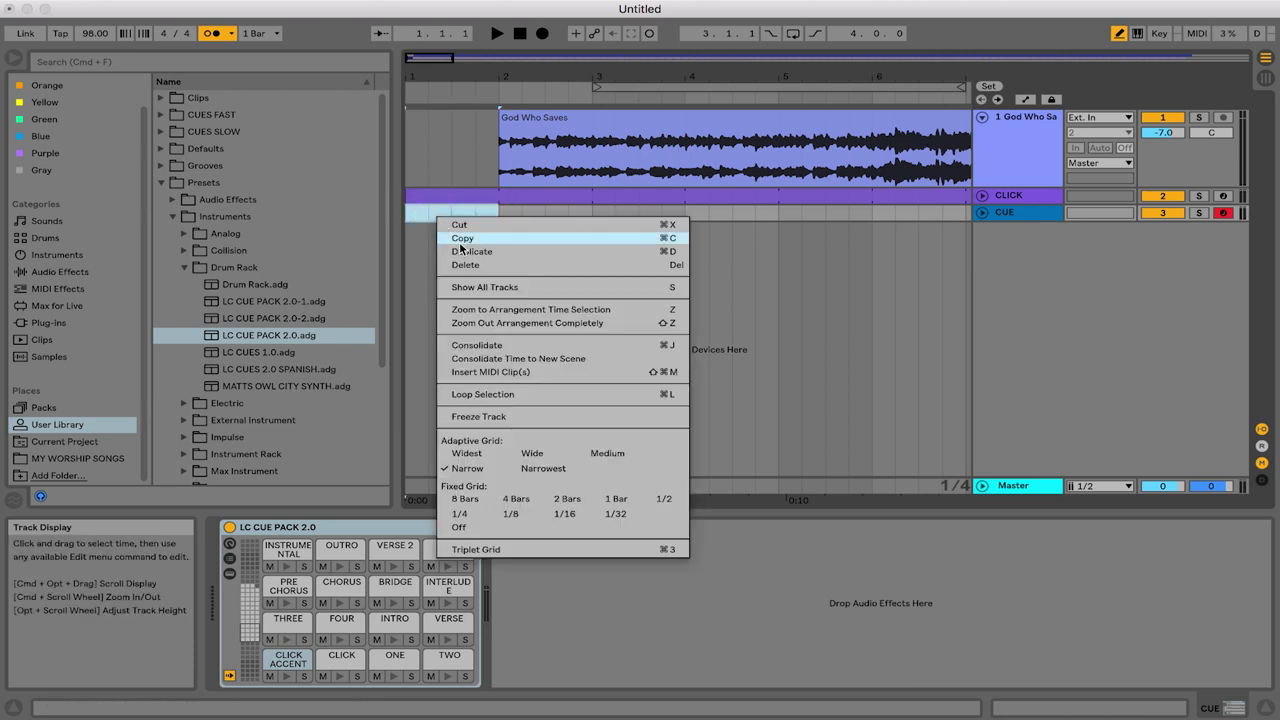
pyautogui.click(468, 369)
# Draw INTRO on beat 1 and TWO, THREE and FOUR on beats 1.2, 1.3 and 1.4, and play the count-in from bar 1
pyautogui.moveTo(605, 488); pyautogui.dragTo(600, 278)
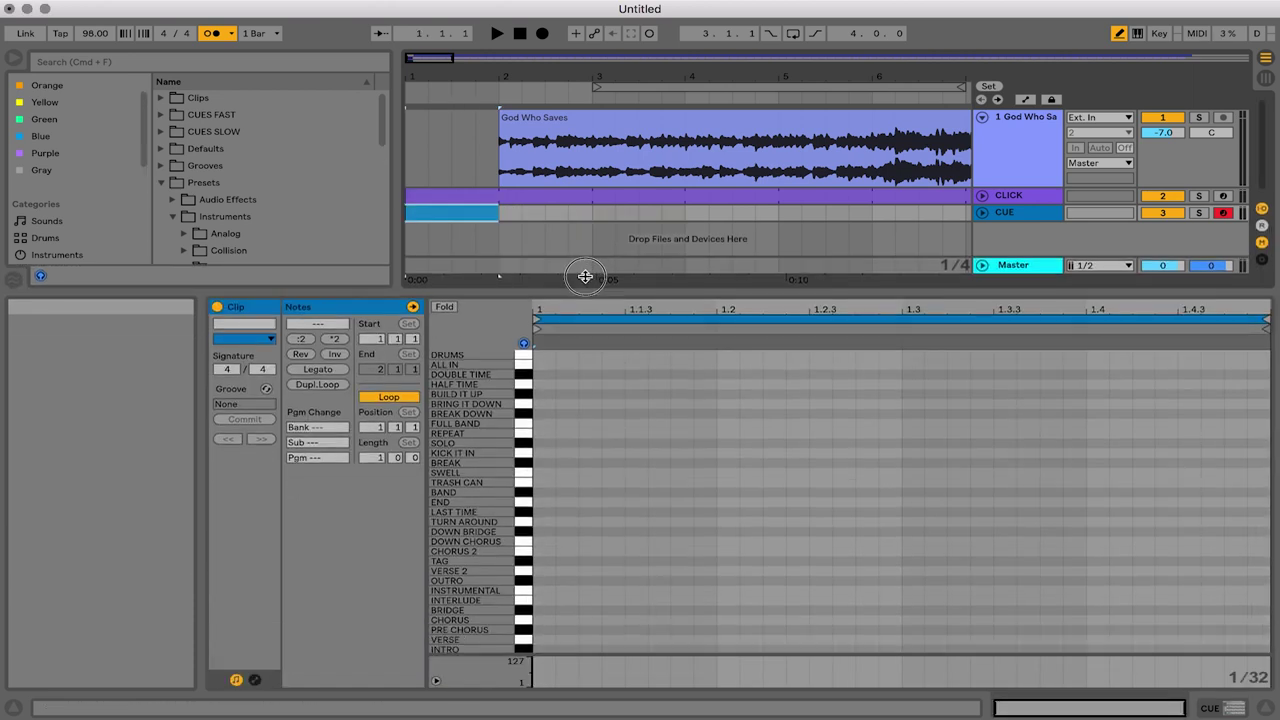
pyautogui.scroll(-3, 602, 544)
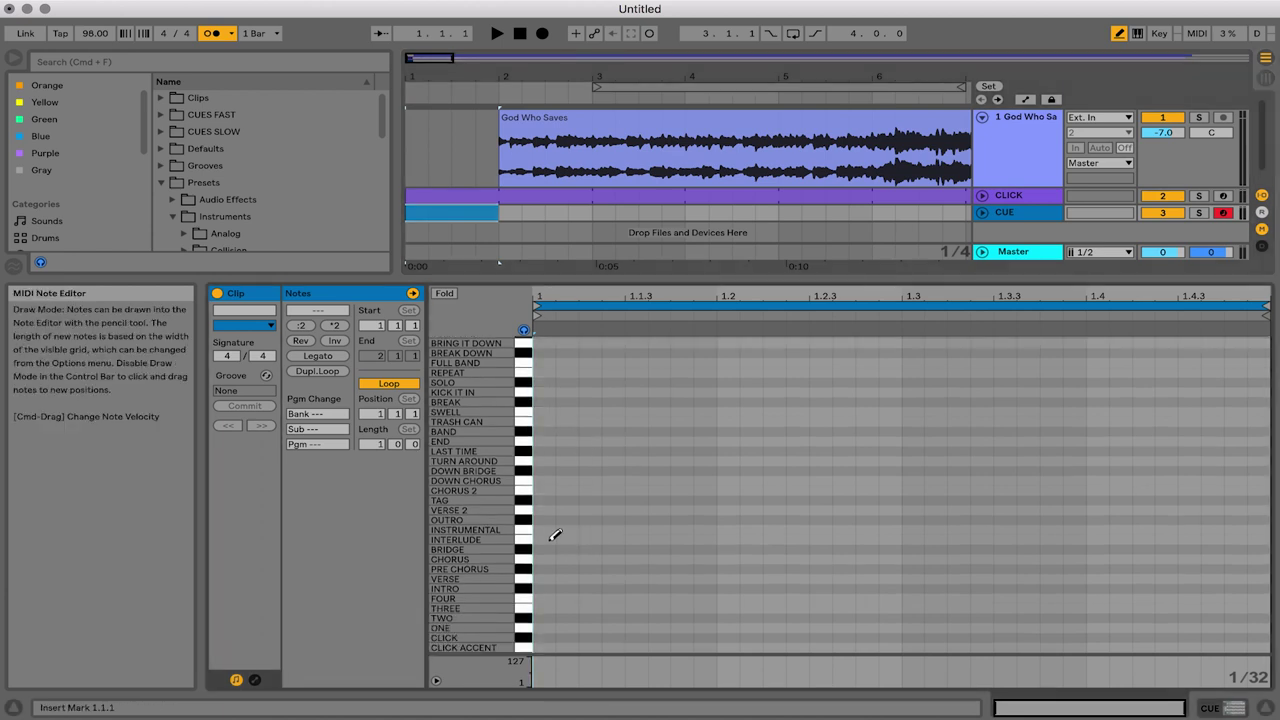
pyautogui.click(545, 588)
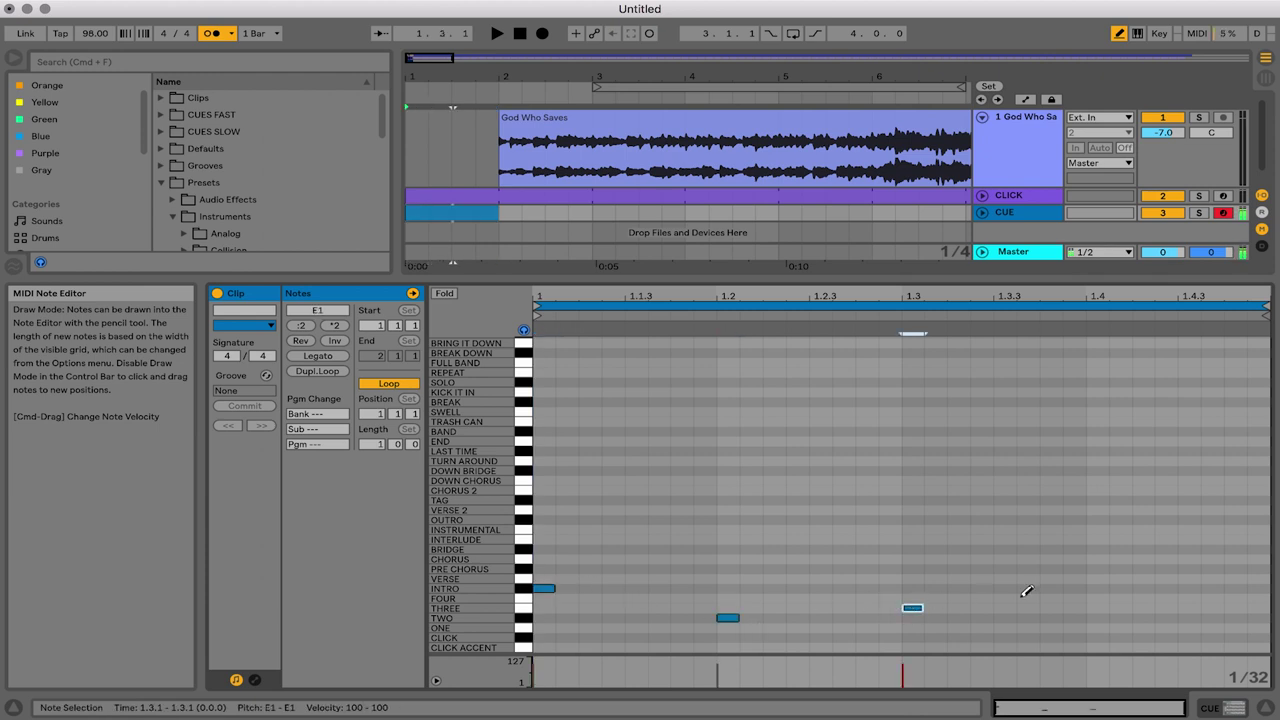
pyautogui.click(405, 93)
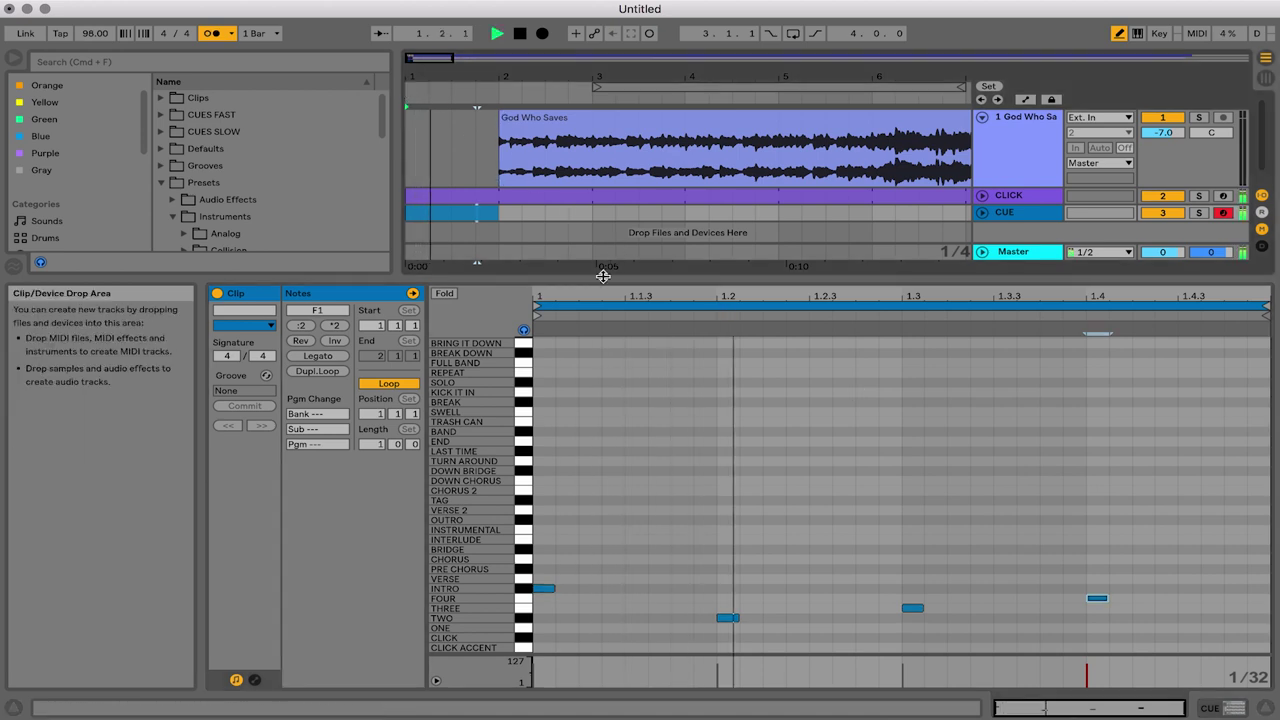
pyautogui.moveTo(586, 280); pyautogui.dragTo(625, 436)
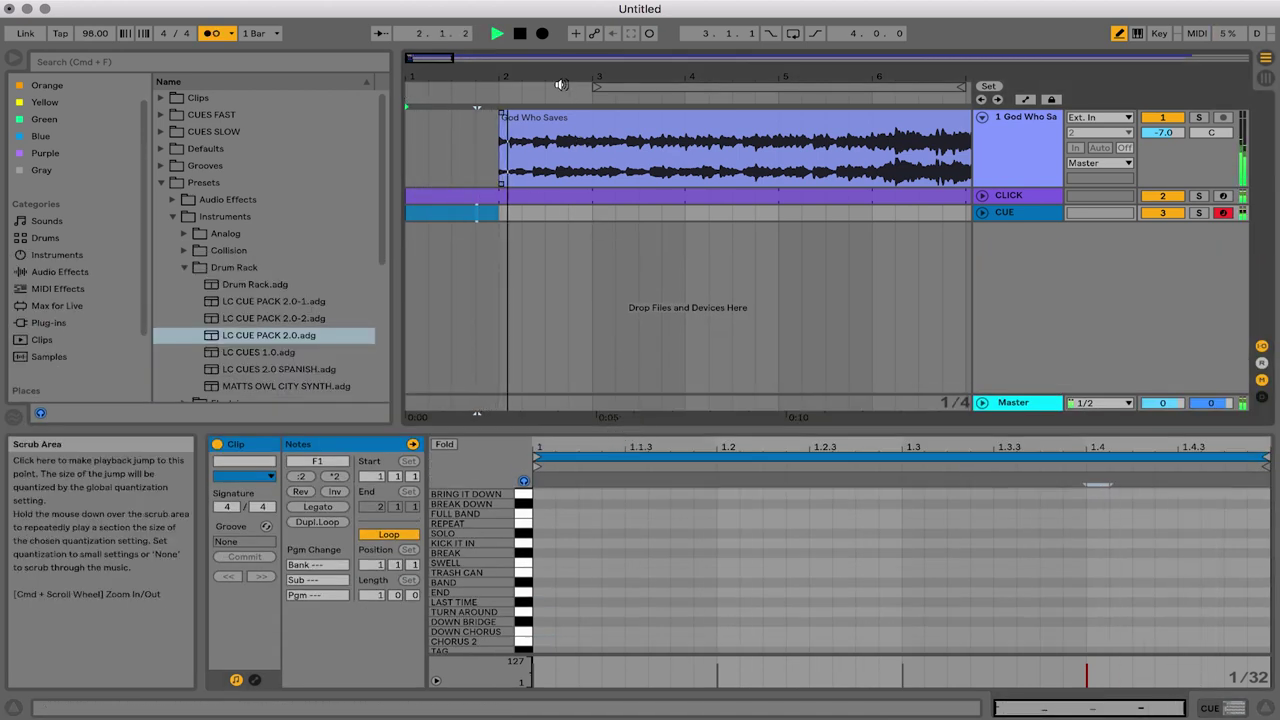
# Listen through the song's intro up to around bar 13 to locate the bar leading into the first verse
pyautogui.moveTo(590, 76); pyautogui.dragTo(590, 40)
pyautogui.moveTo(503, 67); pyautogui.dragTo(503, 77)
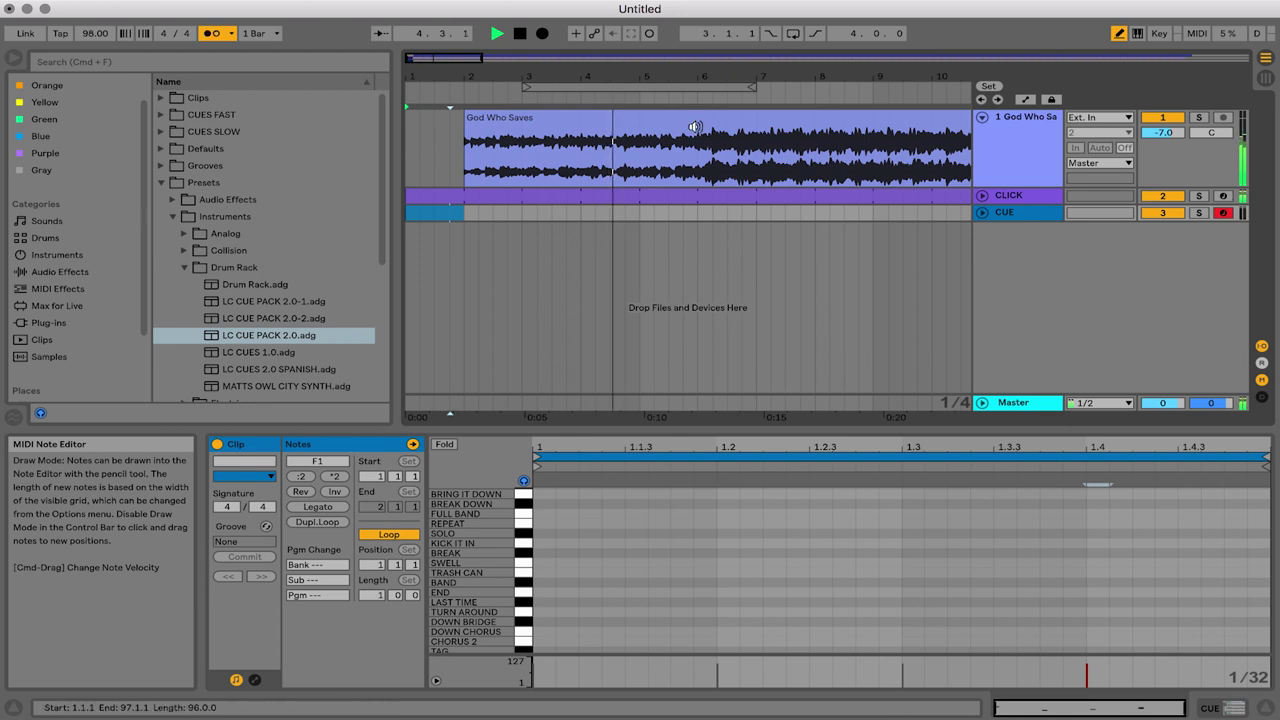
pyautogui.moveTo(693, 70); pyautogui.dragTo(693, 40)
pyautogui.moveTo(560, 62); pyautogui.dragTo(560, 58)
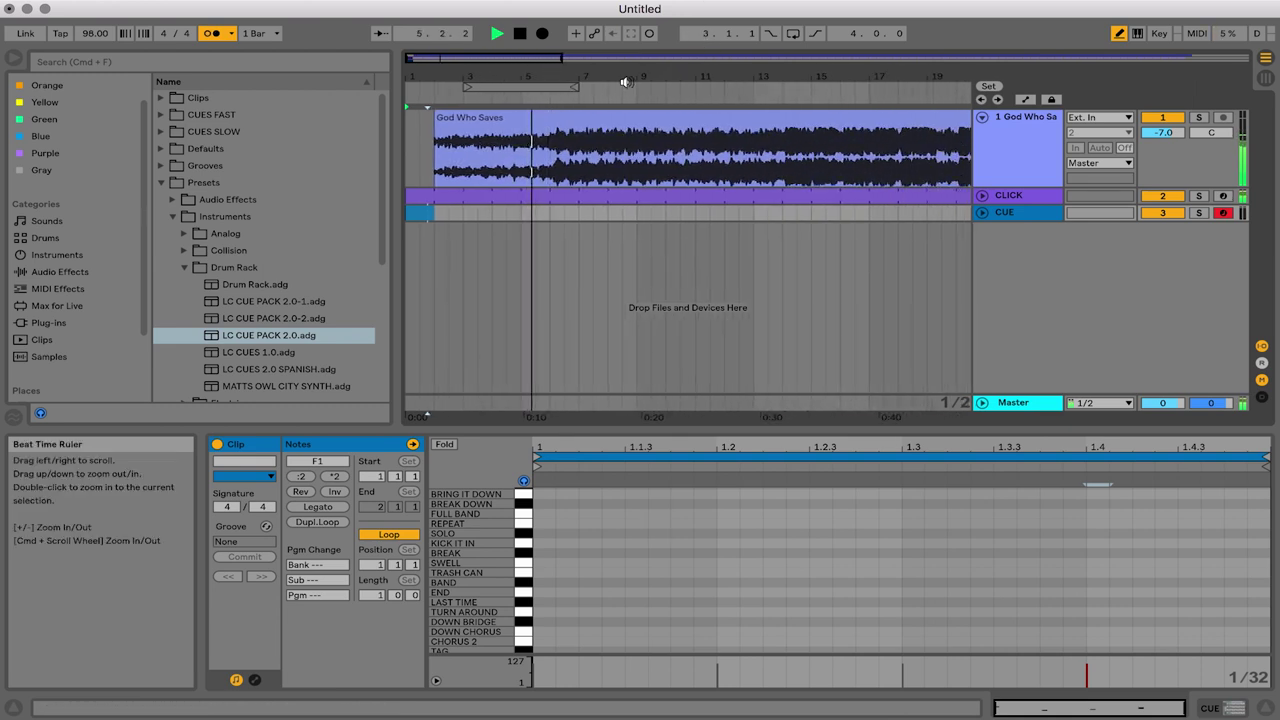
pyautogui.click(745, 90)
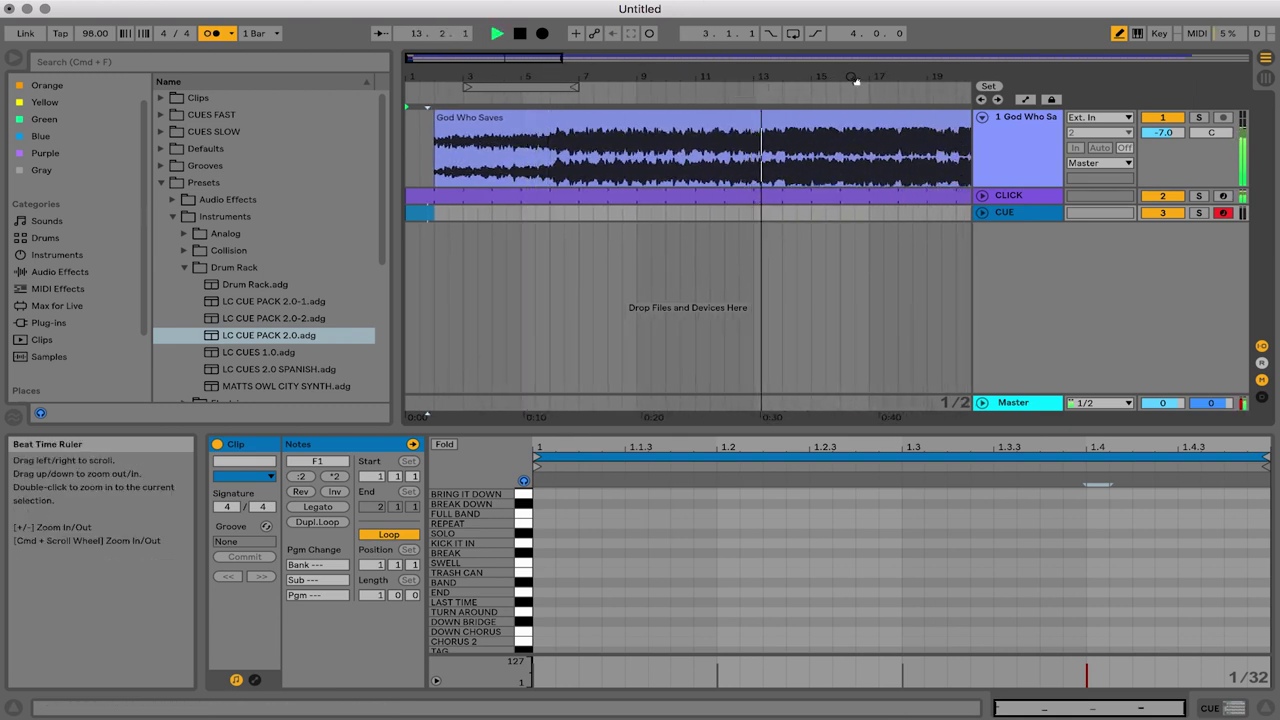
pyautogui.moveTo(857, 79); pyautogui.dragTo(714, 118)
pyautogui.moveTo(714, 70); pyautogui.dragTo(820, 78)
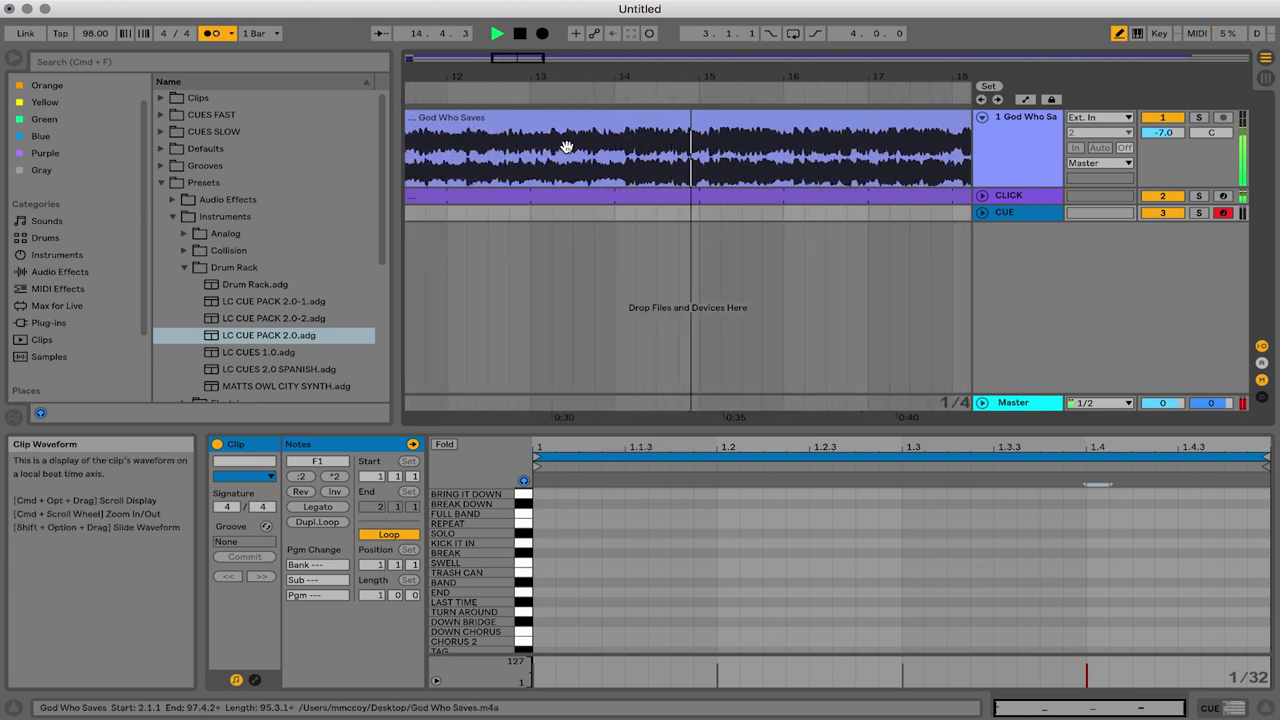
pyautogui.click(528, 96)
pyautogui.press('space')
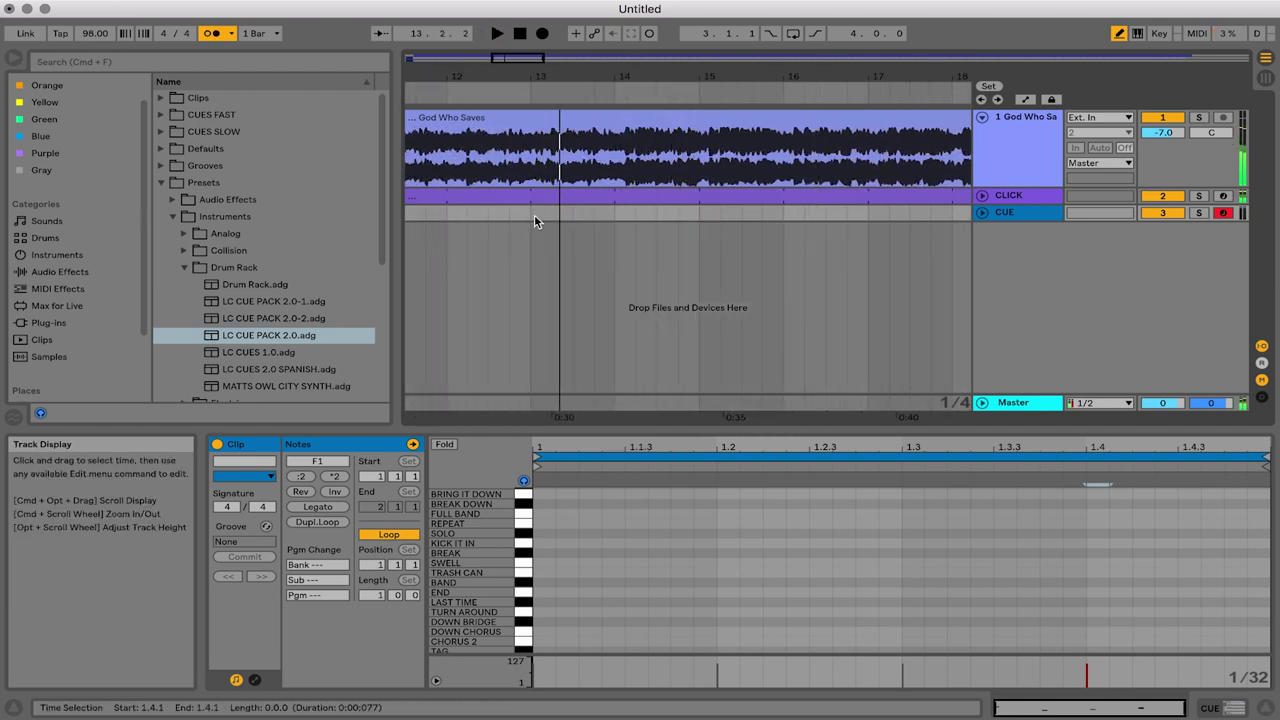
# Insert a one-bar MIDI clip at bar 13 of the CUE track
pyautogui.moveTo(531, 213); pyautogui.dragTo(573, 220)
pyautogui.rightClick(586, 216)
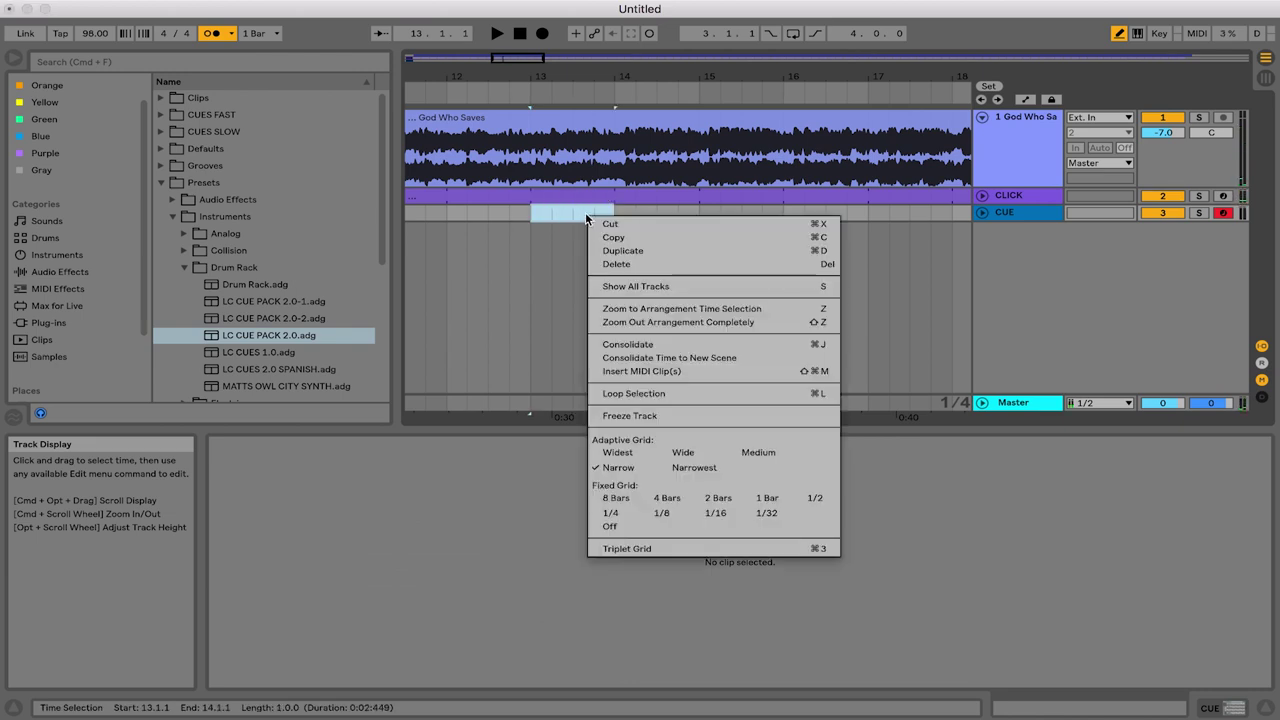
pyautogui.click(617, 373)
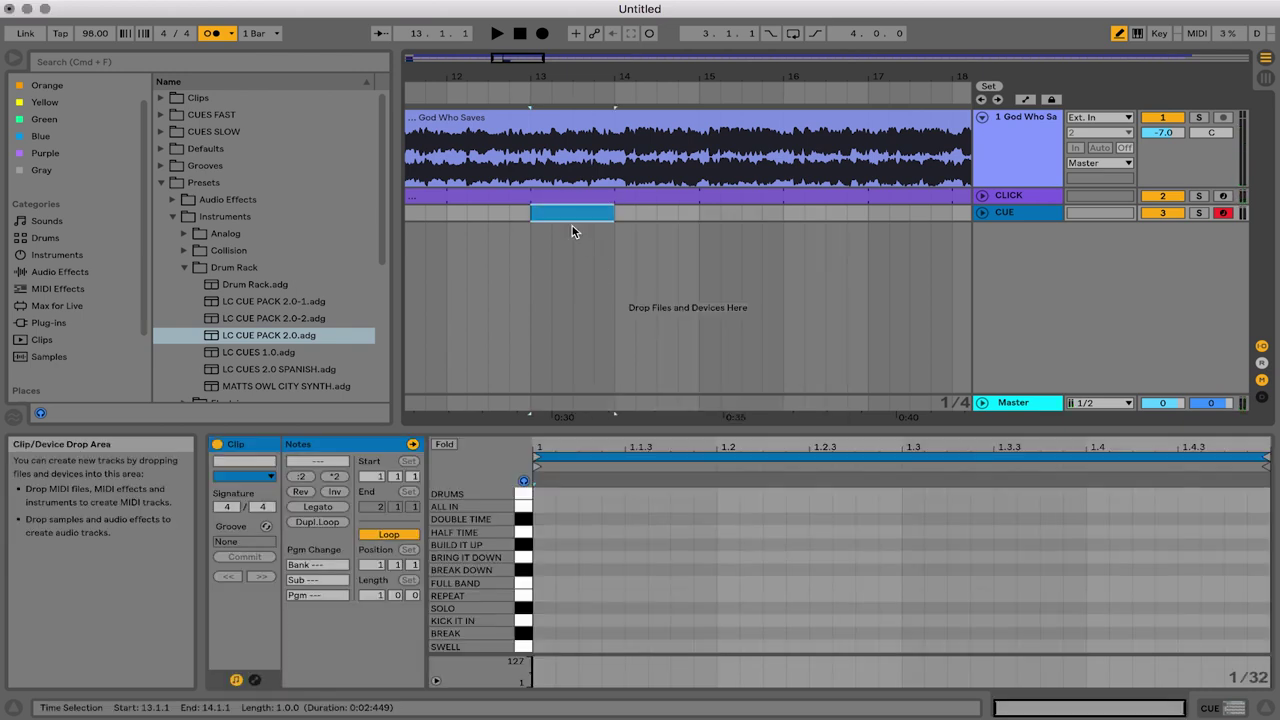
# Draw VERSE on beat 1 and TWO, THREE and FOUR on beats 1.2, 1.3 and 1.4 in the bar 13 cue clip
pyautogui.moveTo(588, 405); pyautogui.dragTo(588, 354)
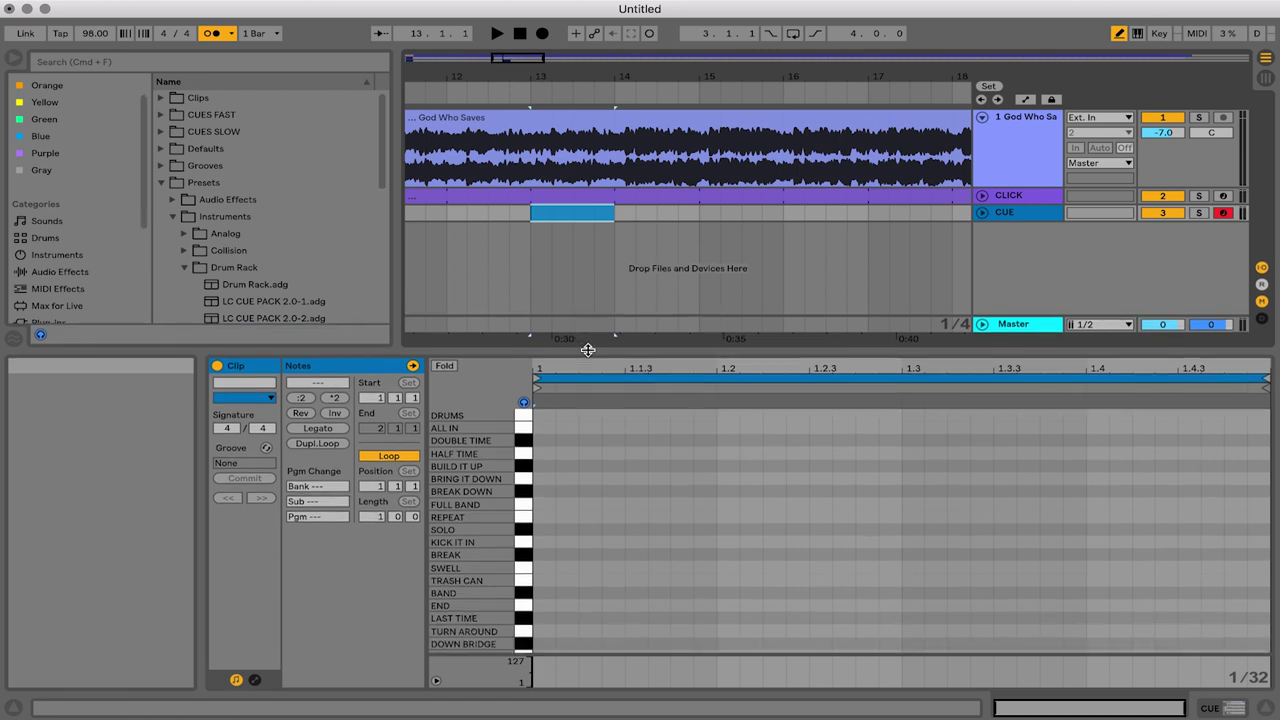
pyautogui.scroll(-5, 591, 592)
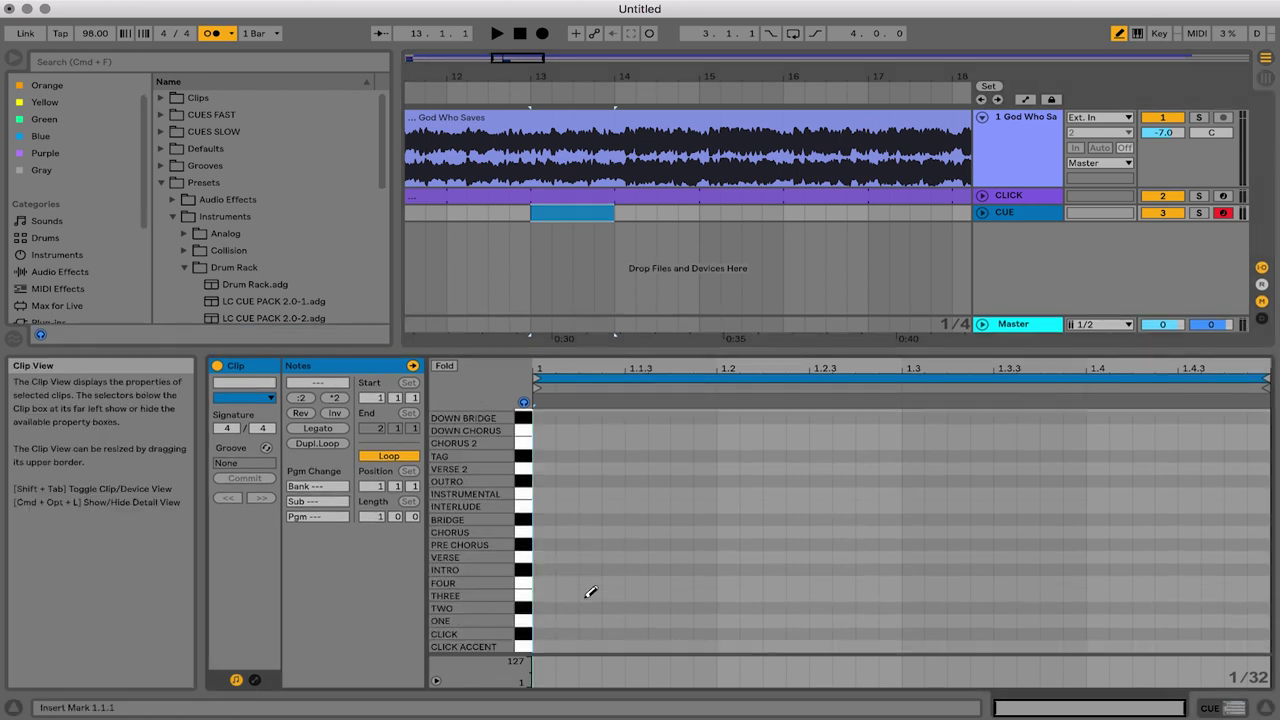
pyautogui.click(549, 556)
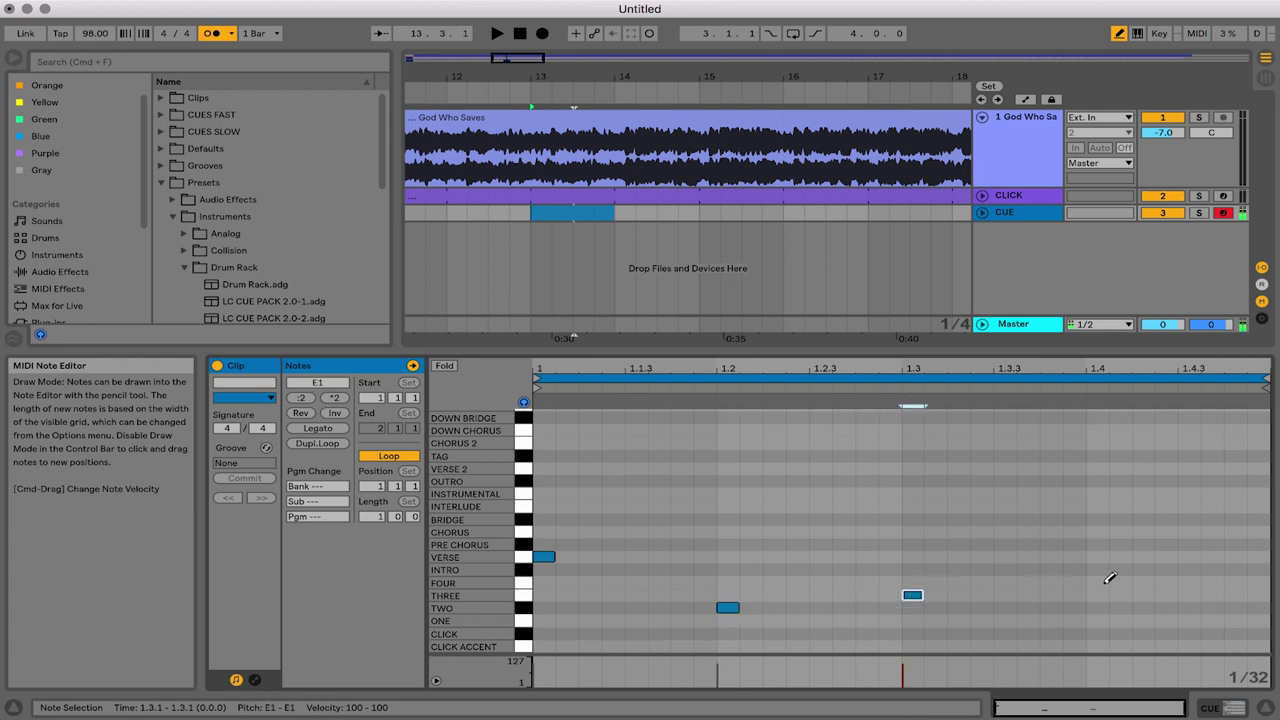
pyautogui.moveTo(665, 341); pyautogui.dragTo(665, 423)
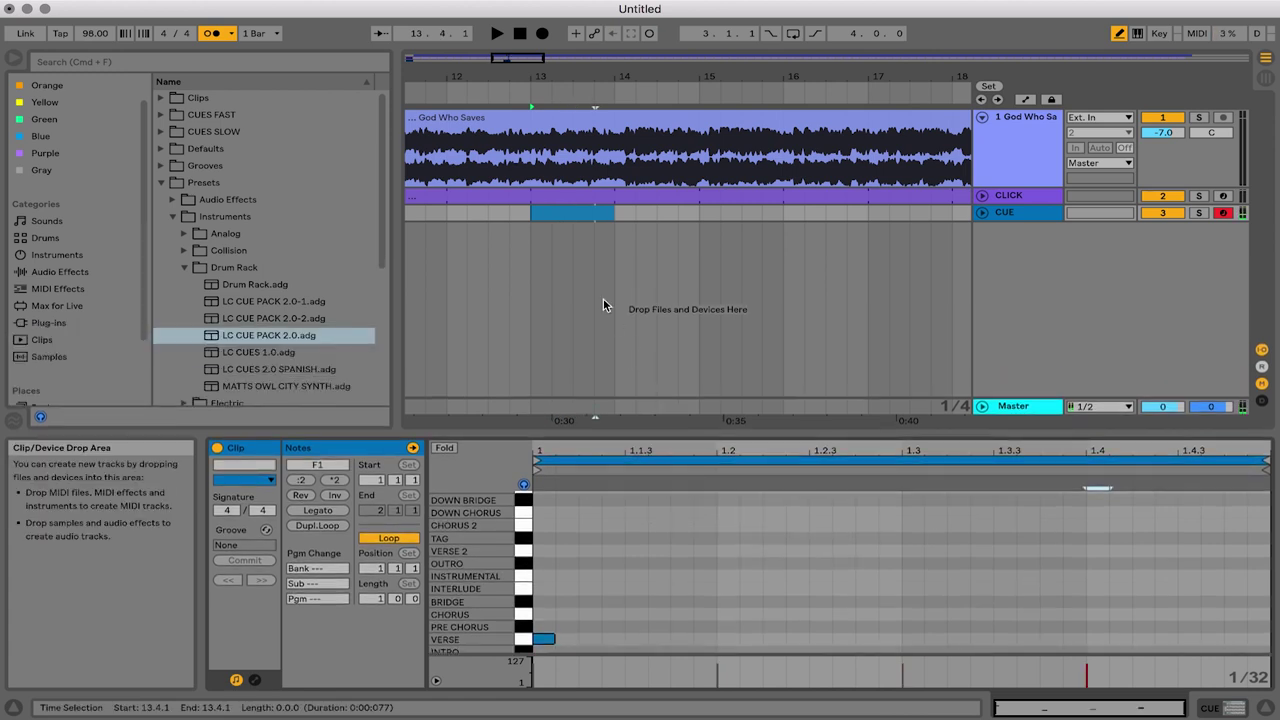
pyautogui.click(603, 298)
# Copy the bar 13 verse cue clip and listen ahead to around bar 29 to locate the bar leading into the chorus
pyautogui.click(573, 213)
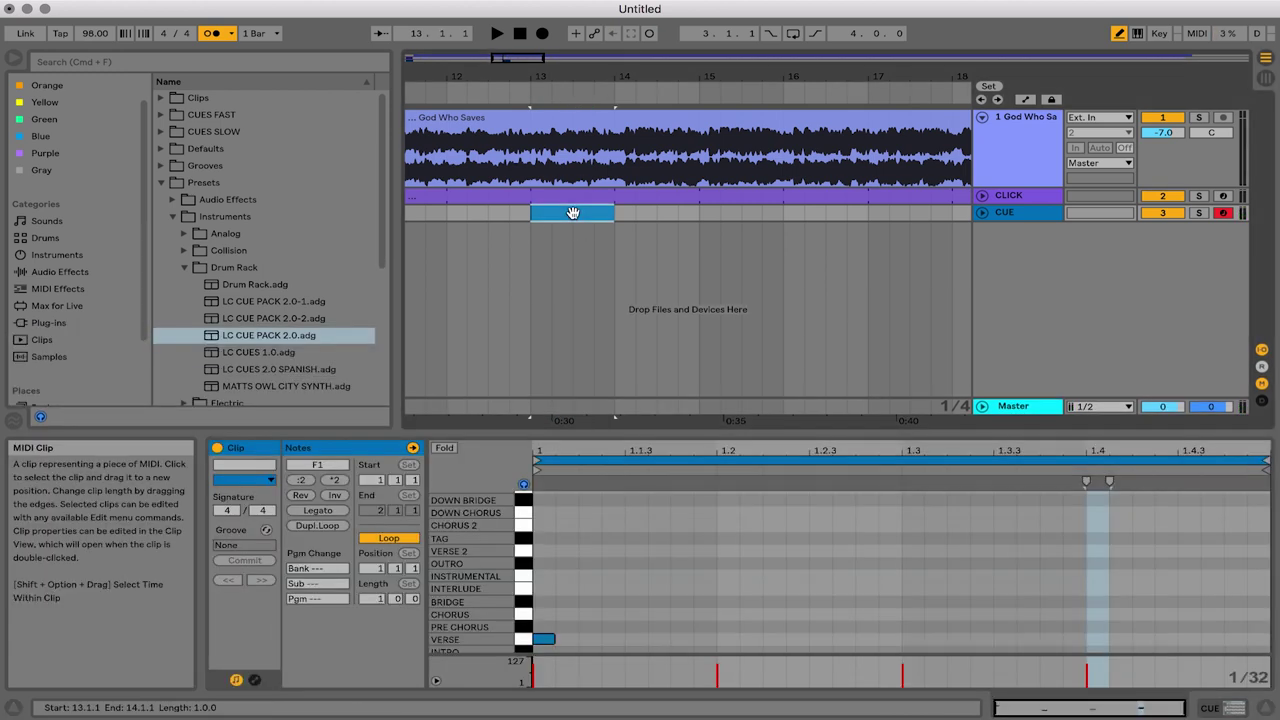
pyautogui.hscroll(5, 775, 214)
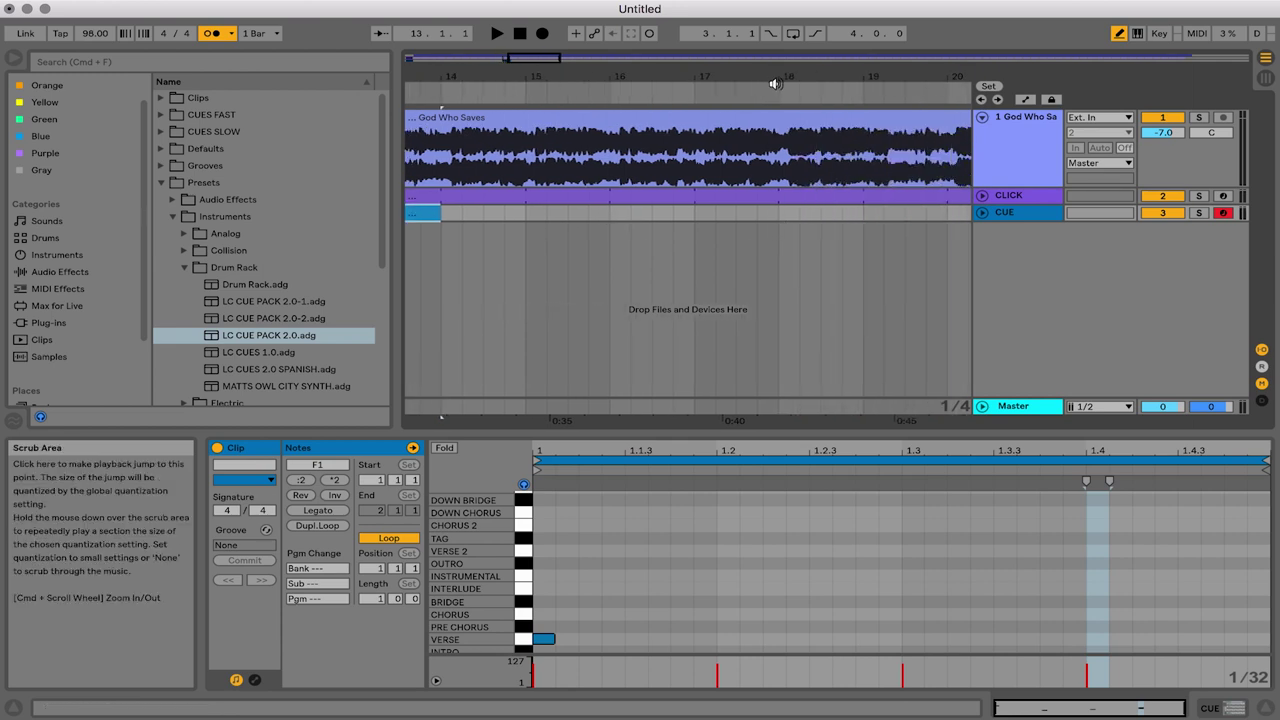
pyautogui.moveTo(775, 78); pyautogui.dragTo(631, 83)
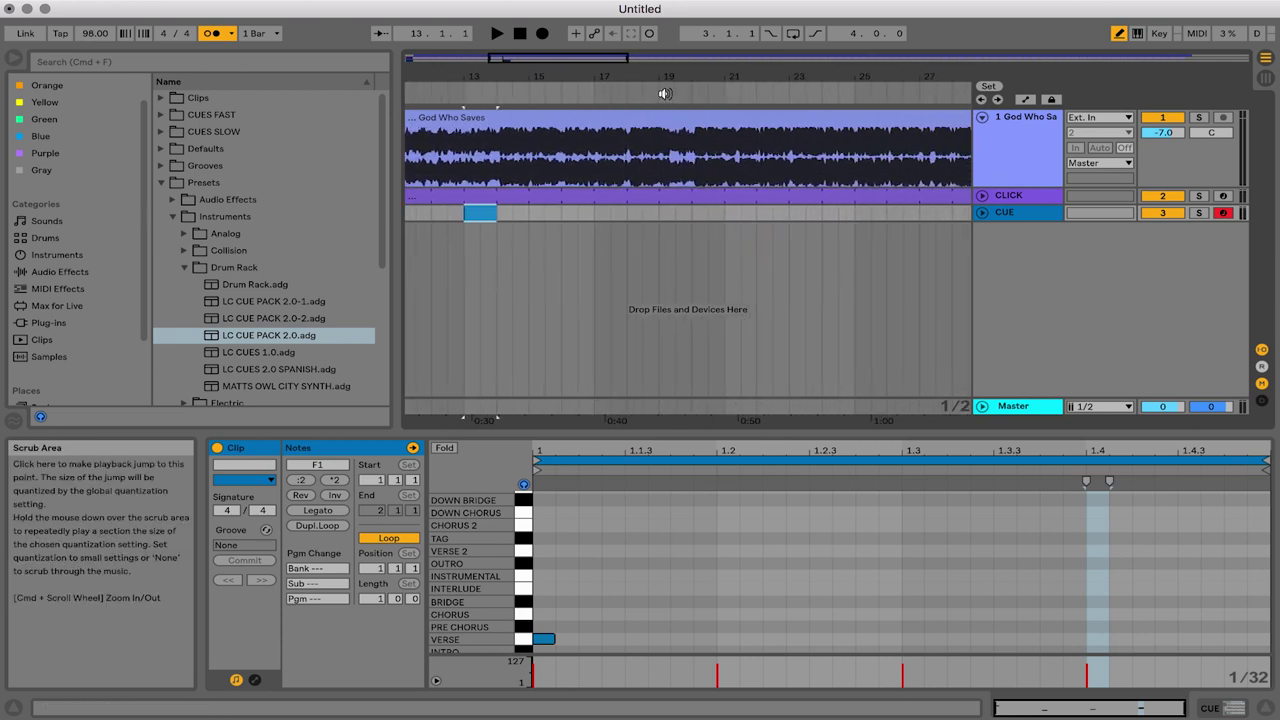
pyautogui.click(663, 92)
pyautogui.moveTo(712, 77); pyautogui.dragTo(708, 105)
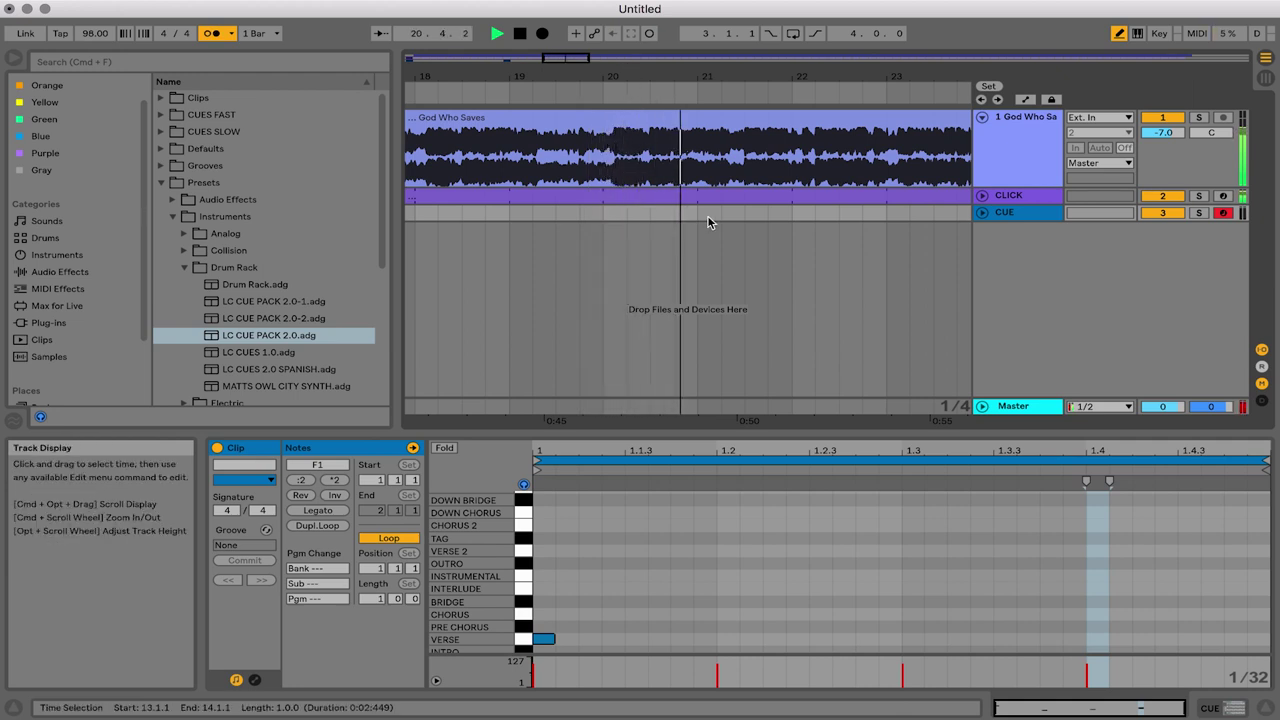
pyautogui.moveTo(806, 72); pyautogui.dragTo(500, 100)
pyautogui.click(756, 95)
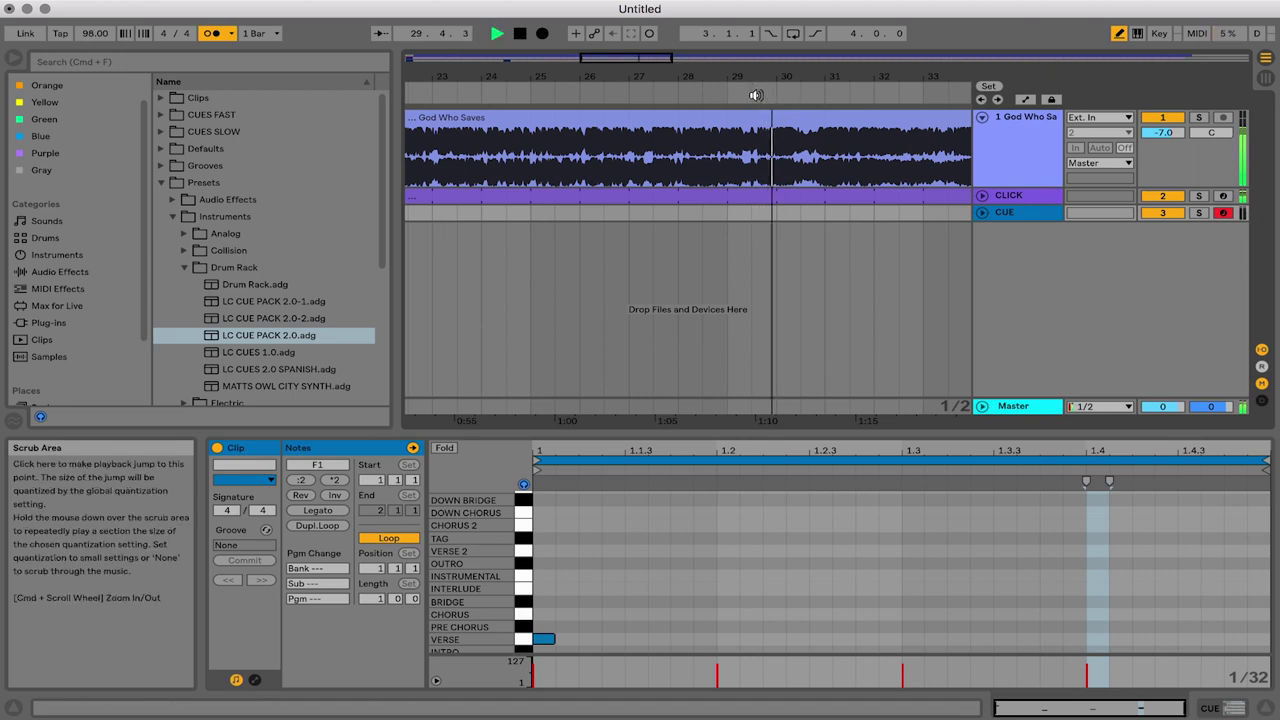
pyautogui.click(728, 90)
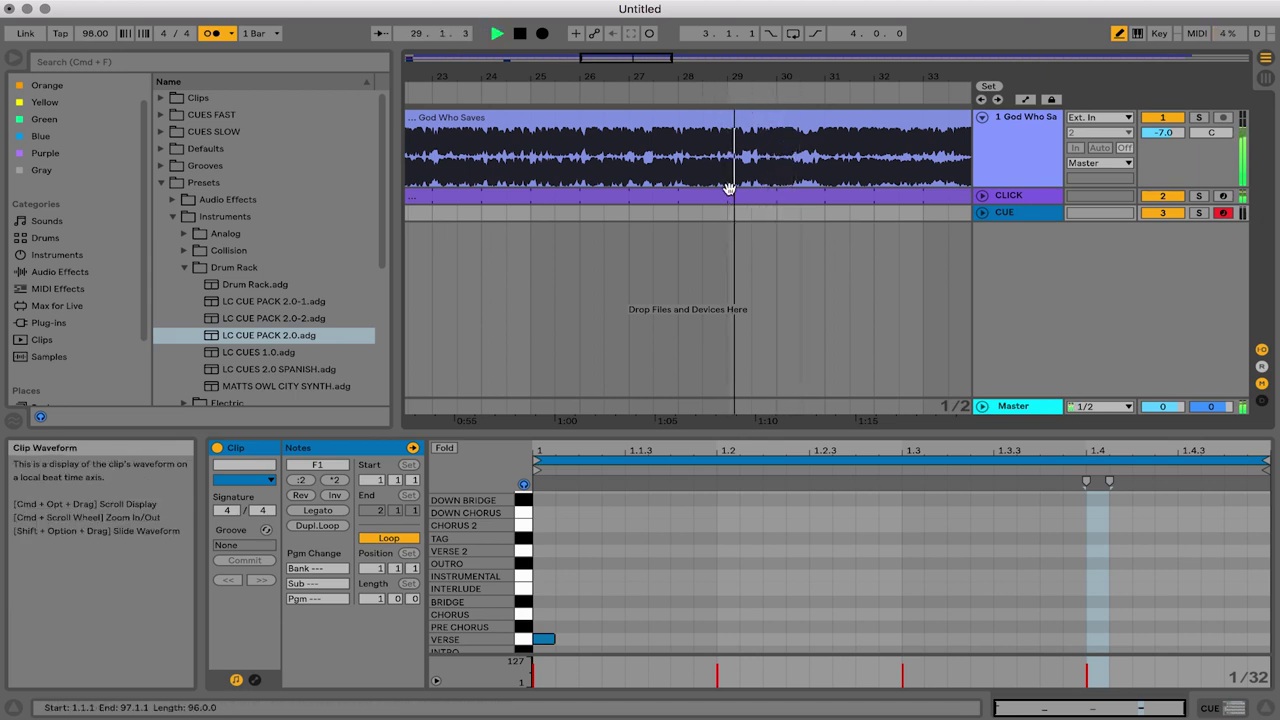
# Stop playback and paste the copied one-bar cue clip at bar 29 of the CUE track
pyautogui.click(729, 212)
pyautogui.press('space')
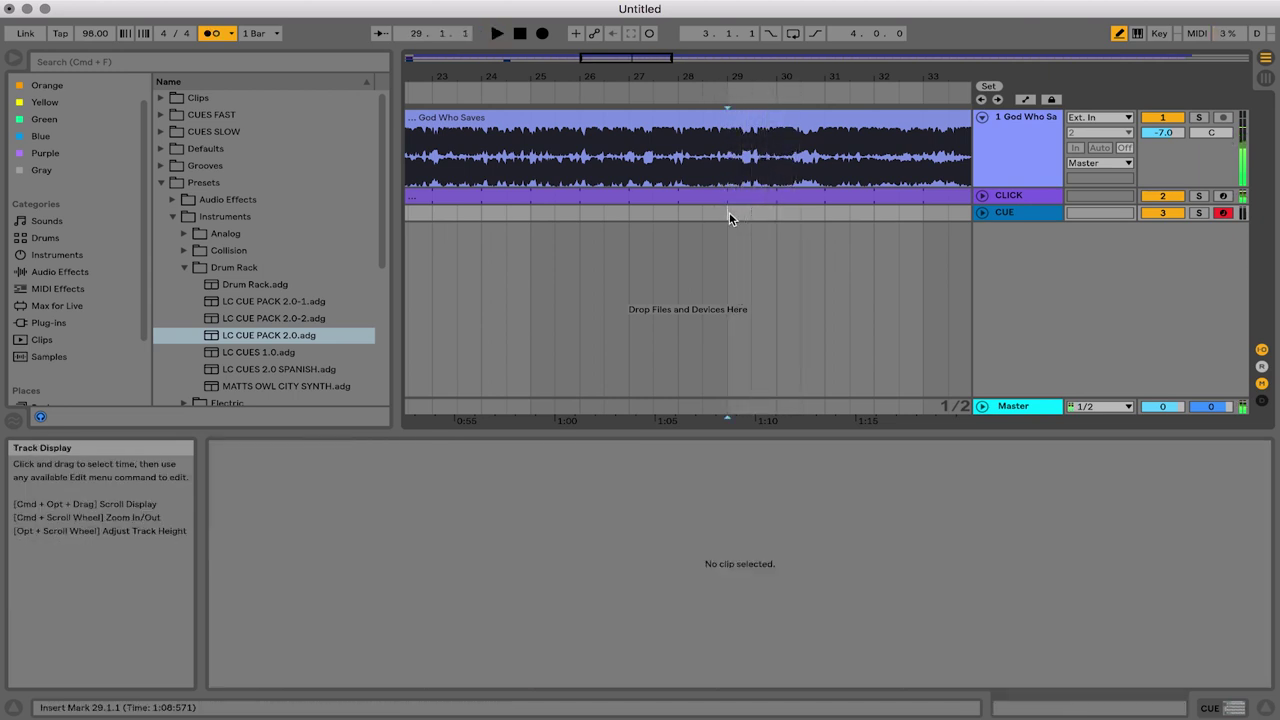
pyautogui.press('super+shift+m')
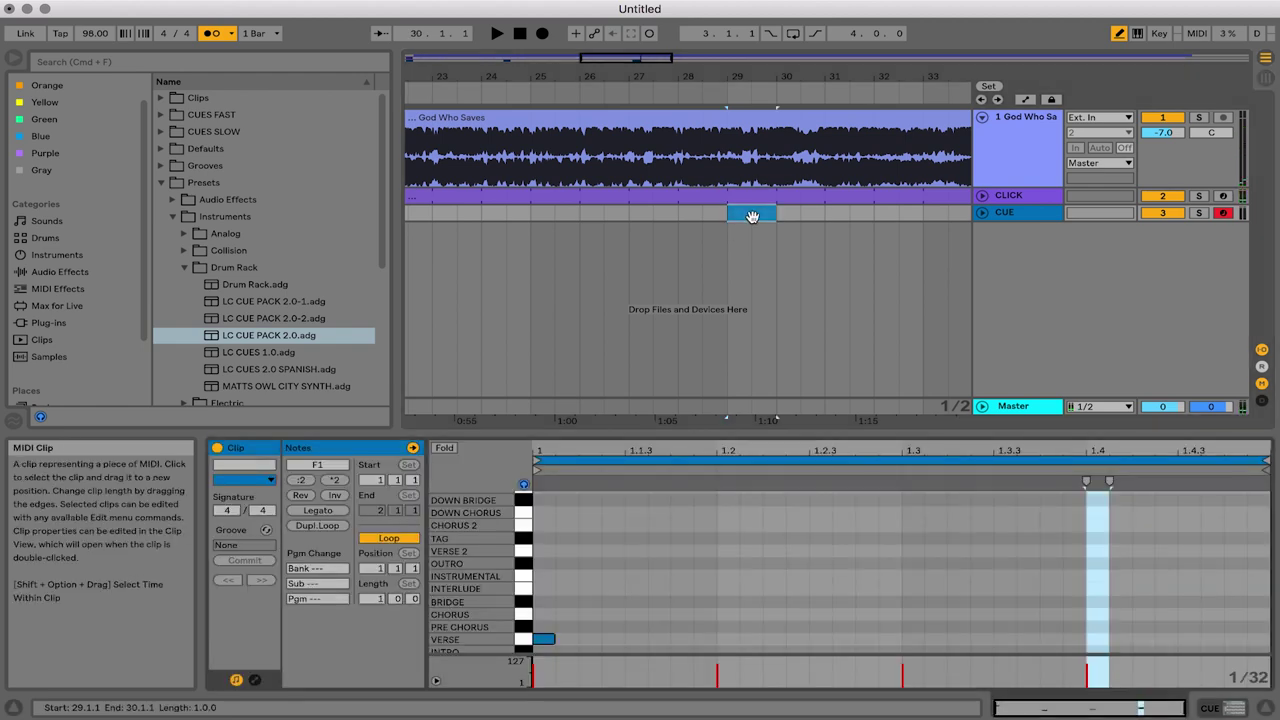
# Replace the VERSE note with CHORUS on beat 1 of the bar 29 cue clip
pyautogui.moveTo(732, 431); pyautogui.dragTo(732, 372)
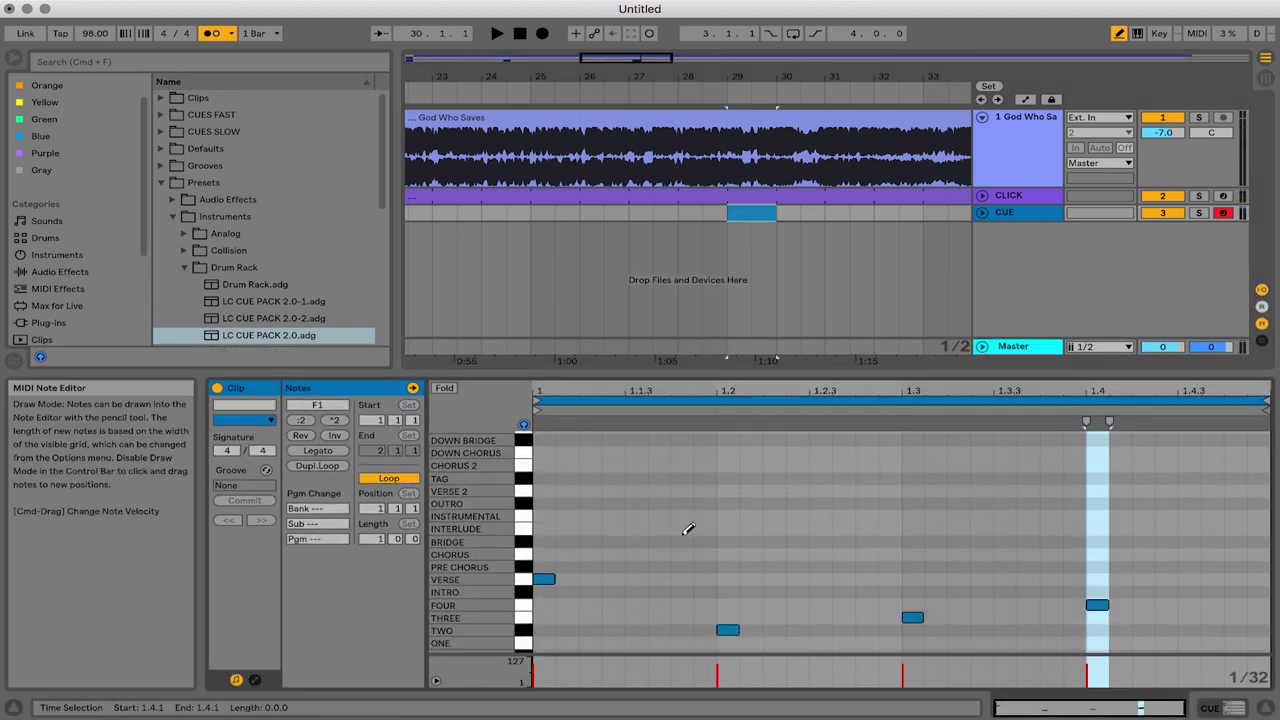
pyautogui.scroll(-2, 685, 530)
pyautogui.click(549, 551)
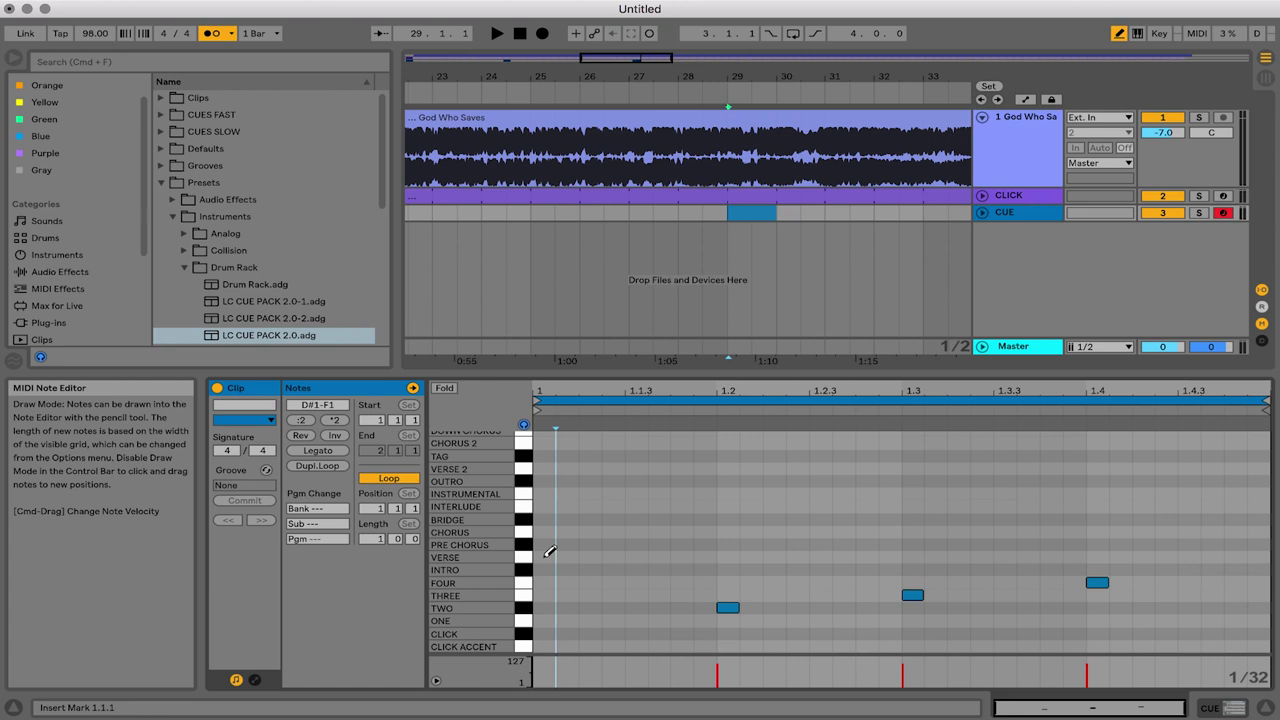
pyautogui.click(549, 530)
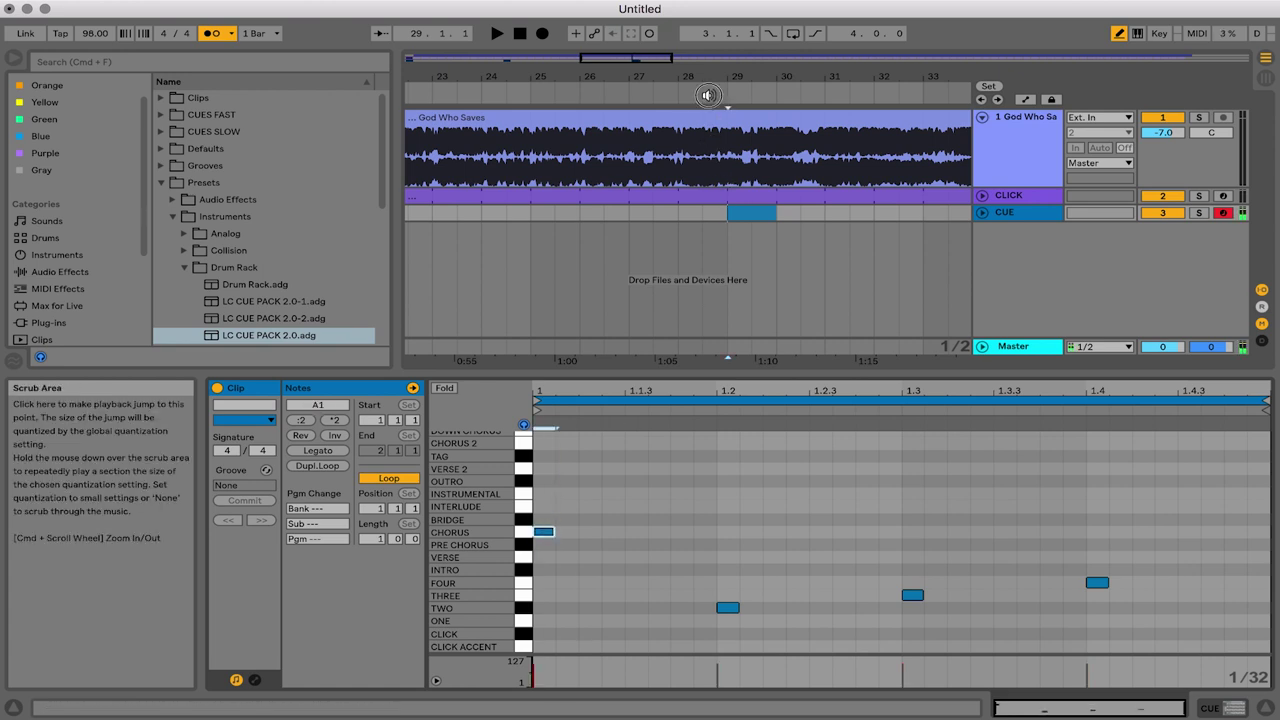
# Play the chorus cue around bar 29 against the song, show the whole arrangement and stop playback
pyautogui.click(714, 103)
pyautogui.moveTo(729, 372); pyautogui.dragTo(731, 493)
pyautogui.moveTo(662, 77); pyautogui.dragTo(618, 30)
pyautogui.moveTo(730, 420); pyautogui.dragTo(730, 400)
pyautogui.click(559, 249)
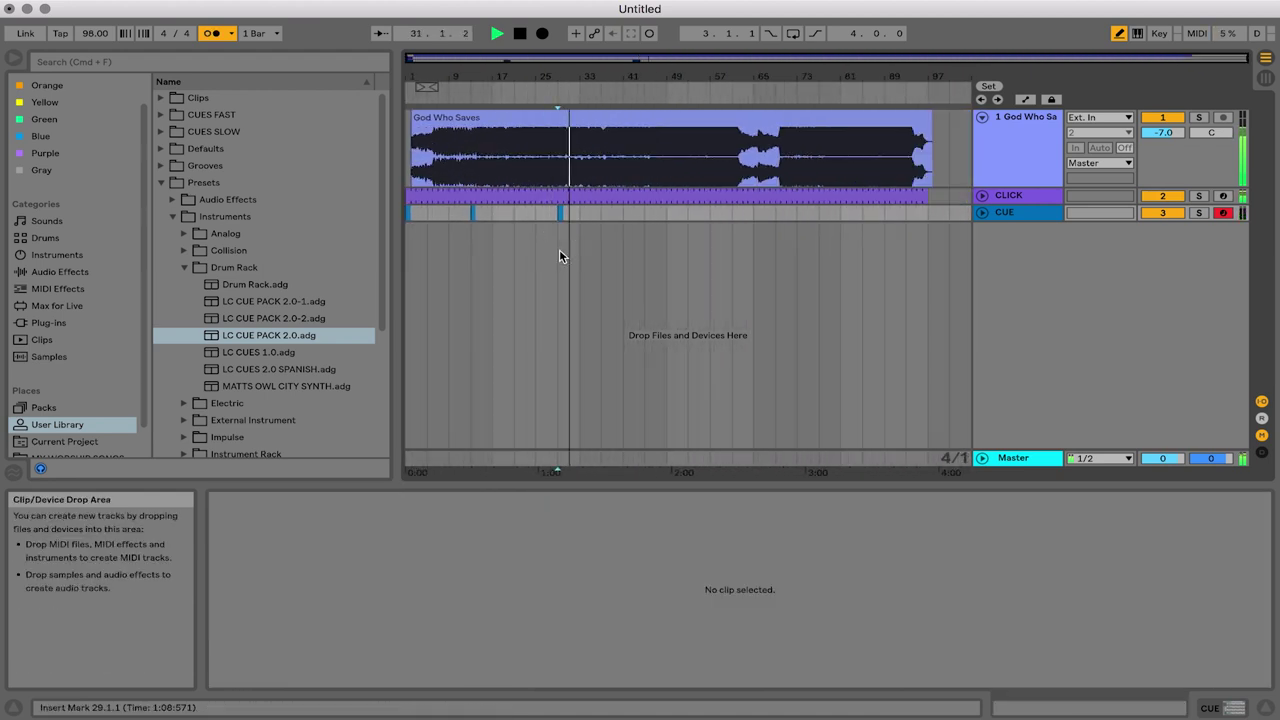
pyautogui.press('space')
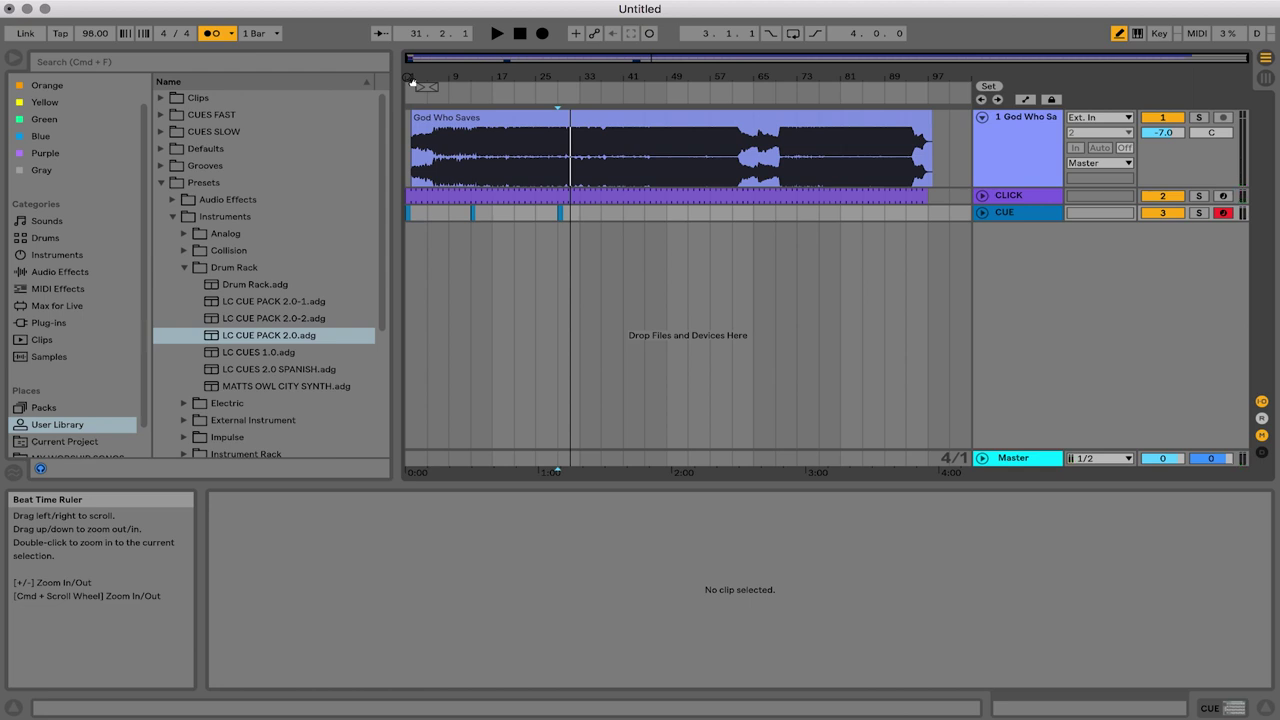
# Open the audio export settings and set the rendered track to All Individual Tracks
pyautogui.click(95, 2)
pyautogui.click(130, 208)
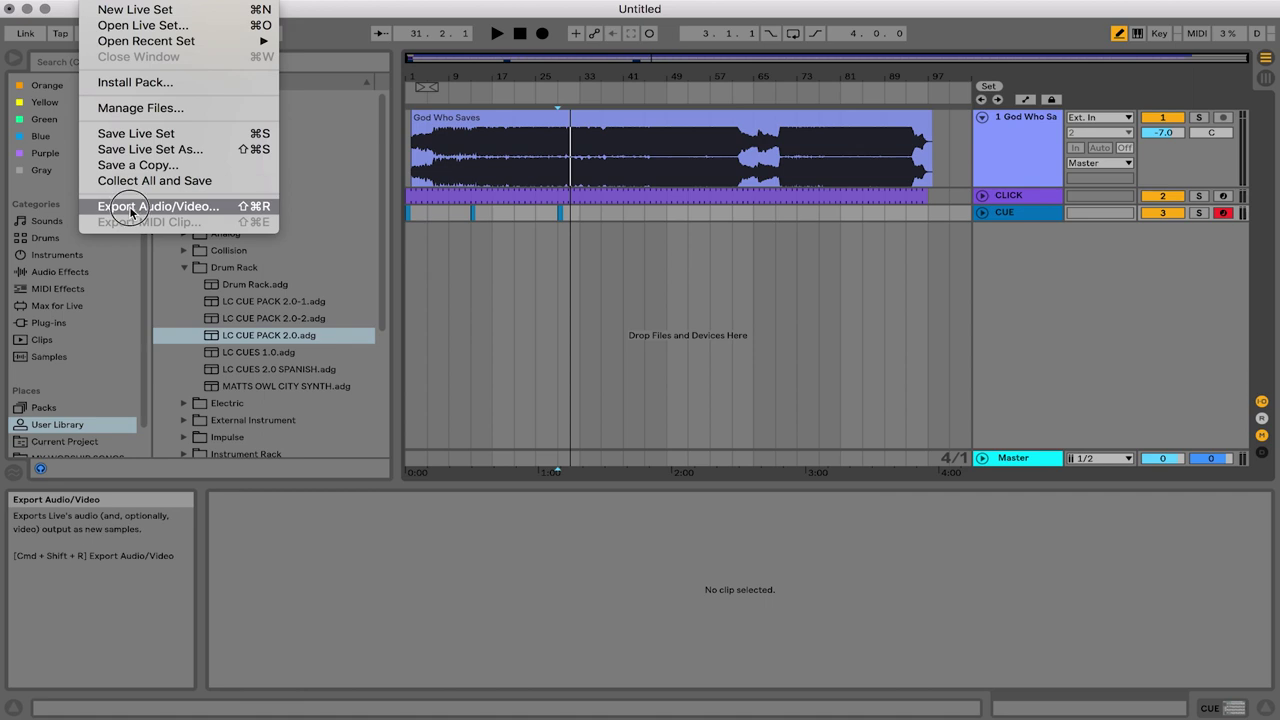
pyautogui.click(130, 207)
pyautogui.click(688, 112)
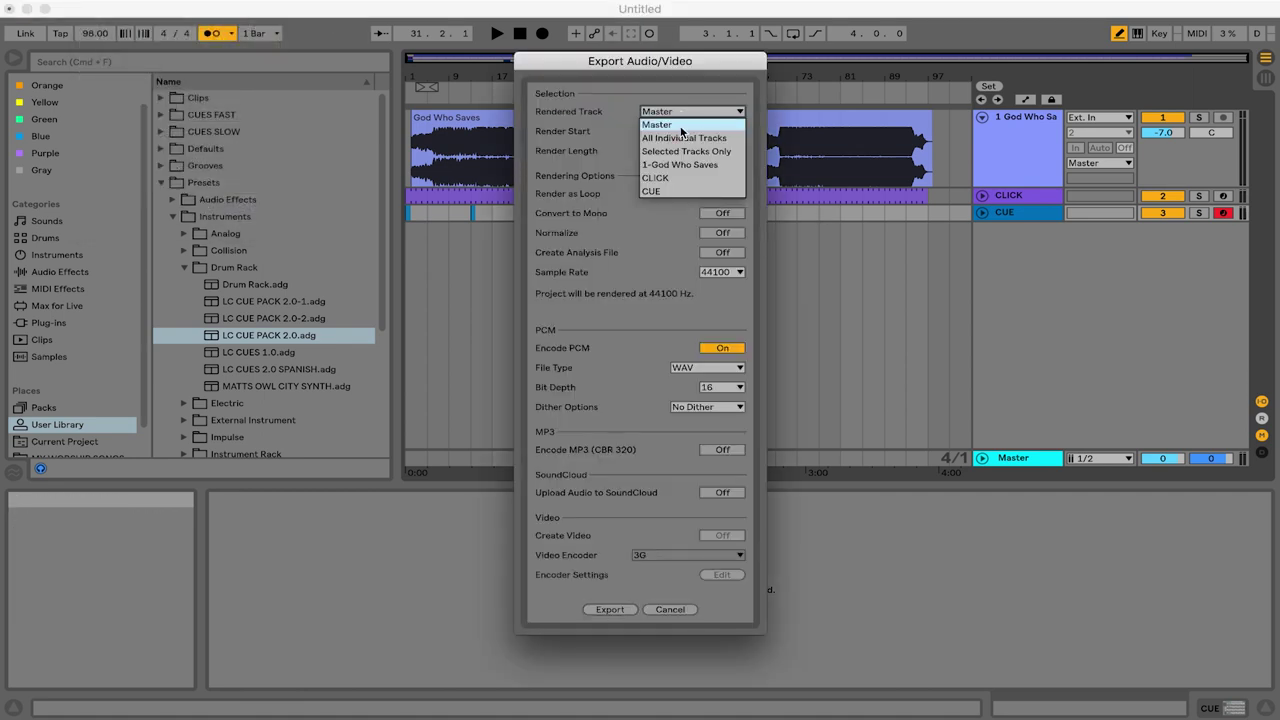
pyautogui.click(682, 138)
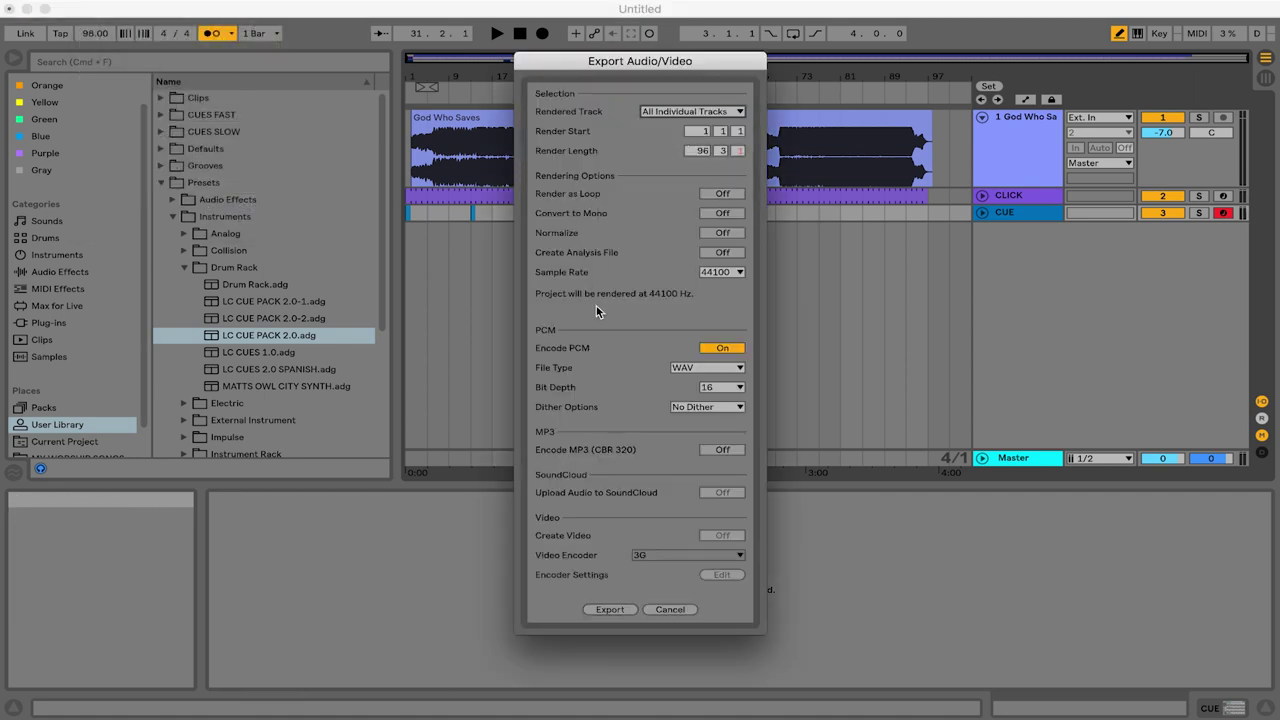